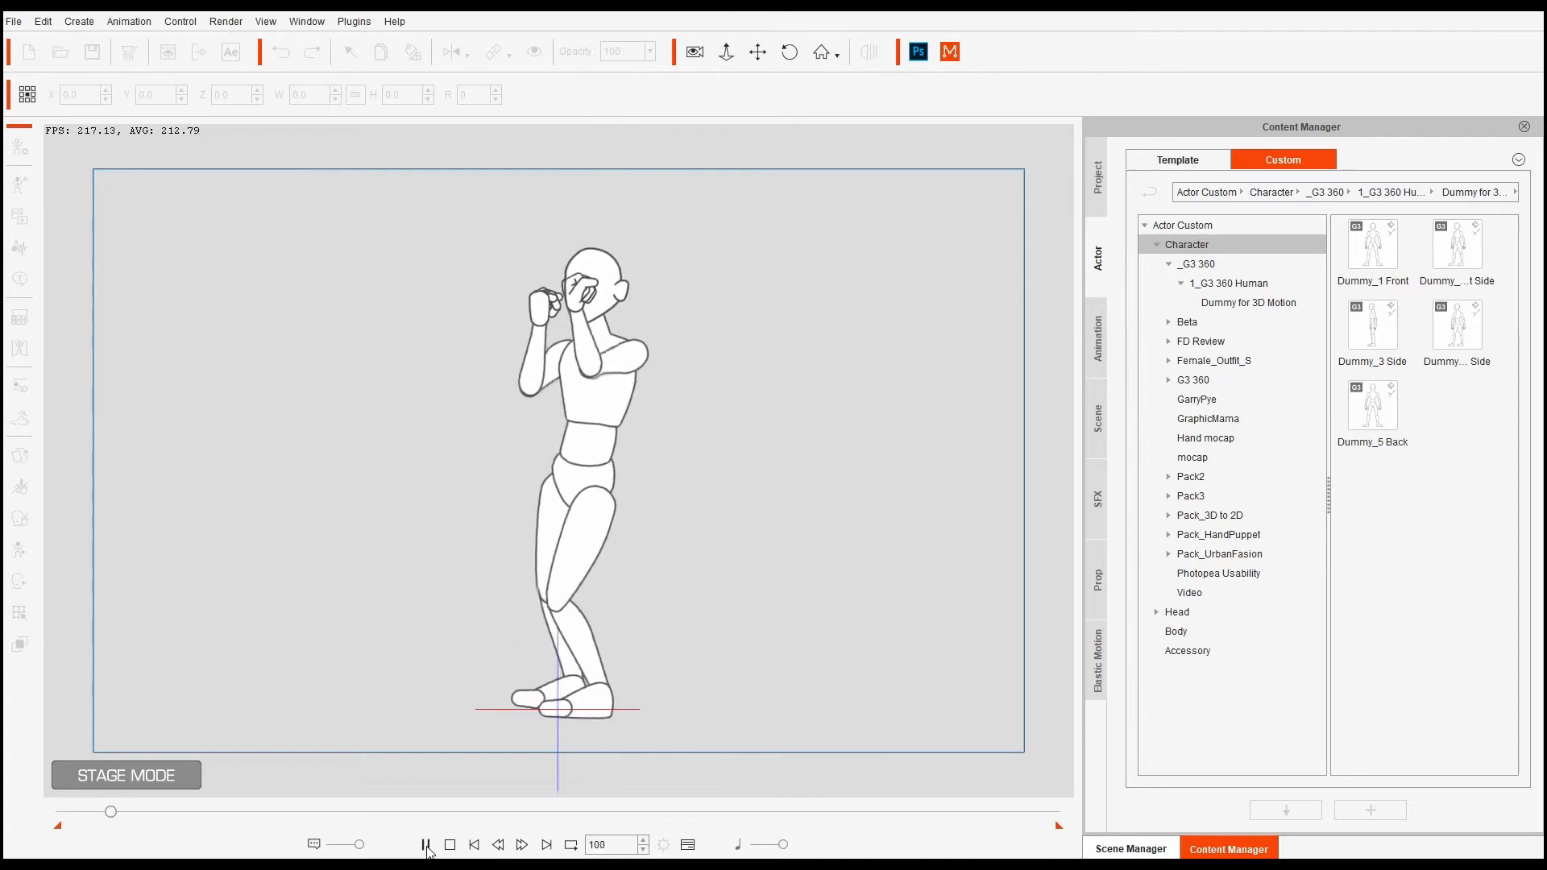
# - Pause the dance playback and scrub back to review poses around frame 203
pyautogui.click(426, 845)
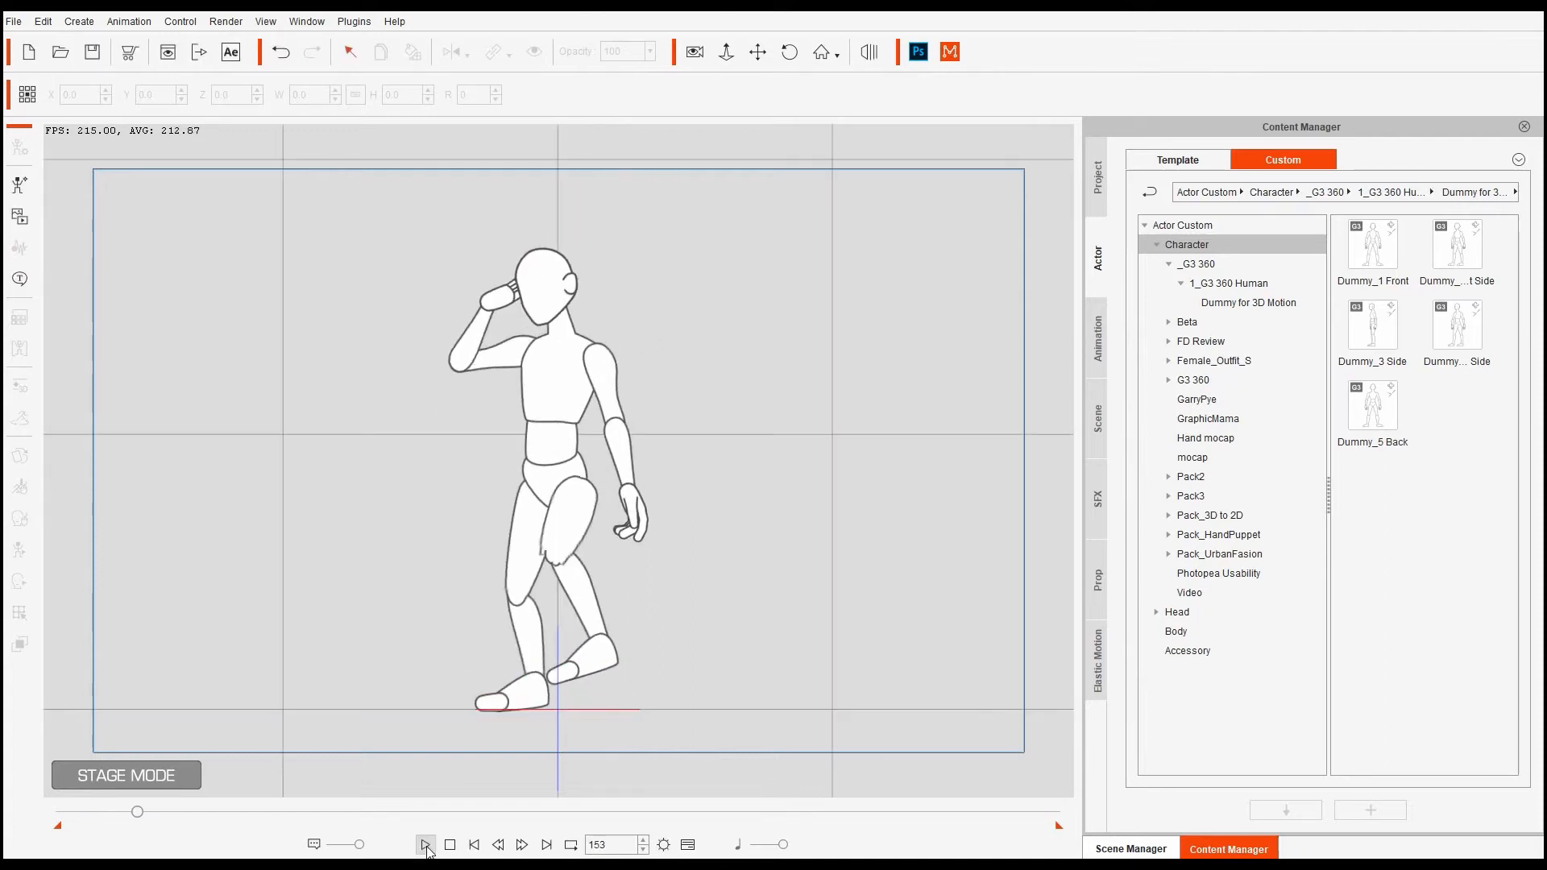
pyautogui.moveTo(137, 813); pyautogui.dragTo(189, 822)
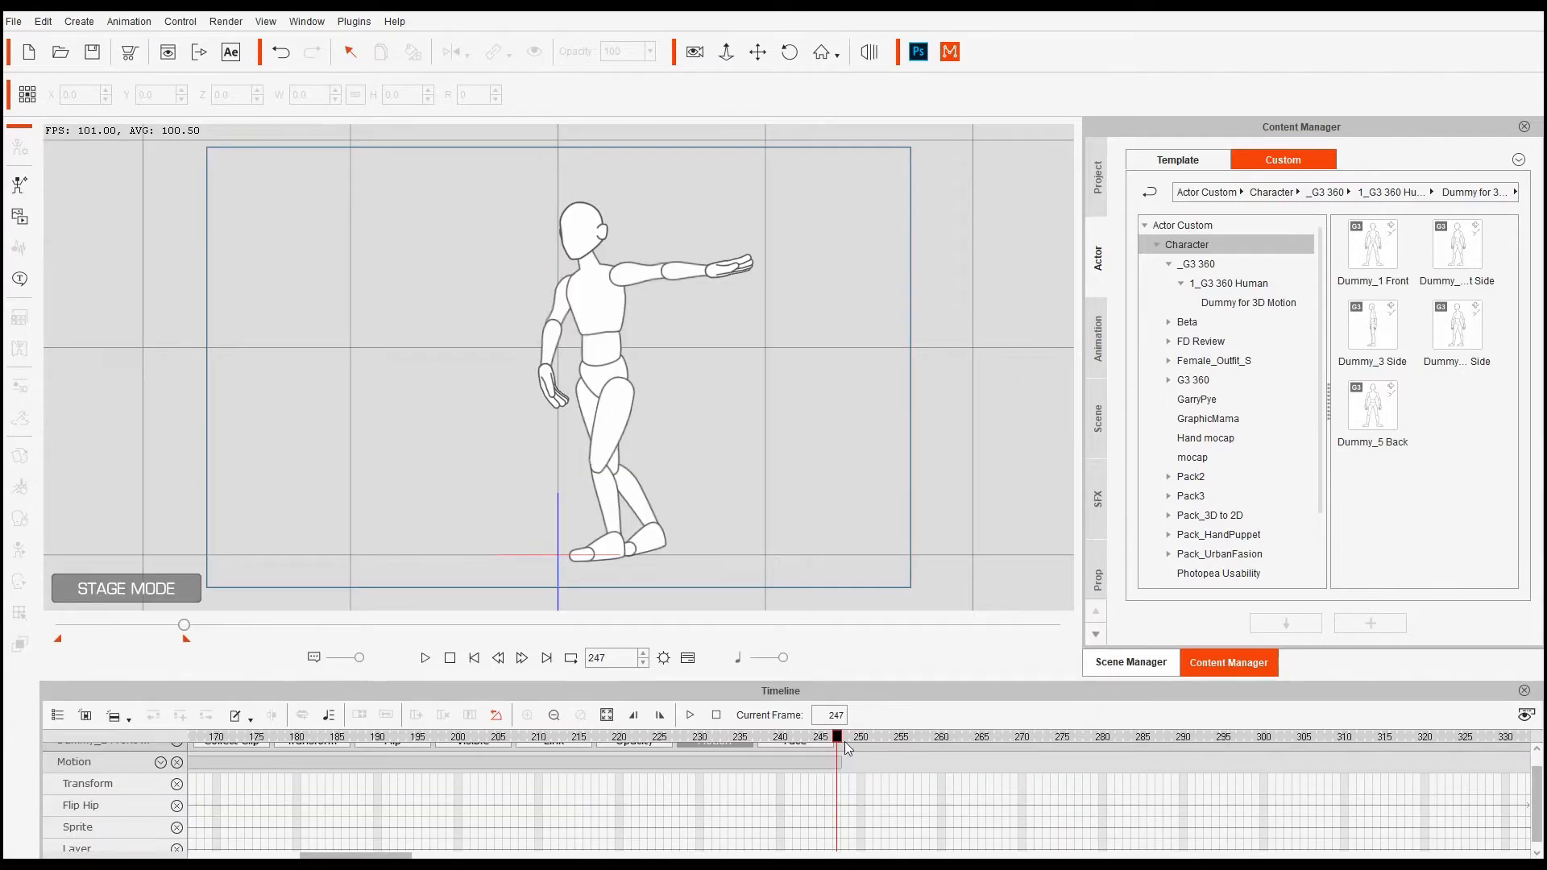
pyautogui.moveTo(844, 741); pyautogui.dragTo(379, 780)
# - Select the dummy and set pose keys at frames 190 and 202 in the 2D Motion Key Editor
pyautogui.click(612, 388)
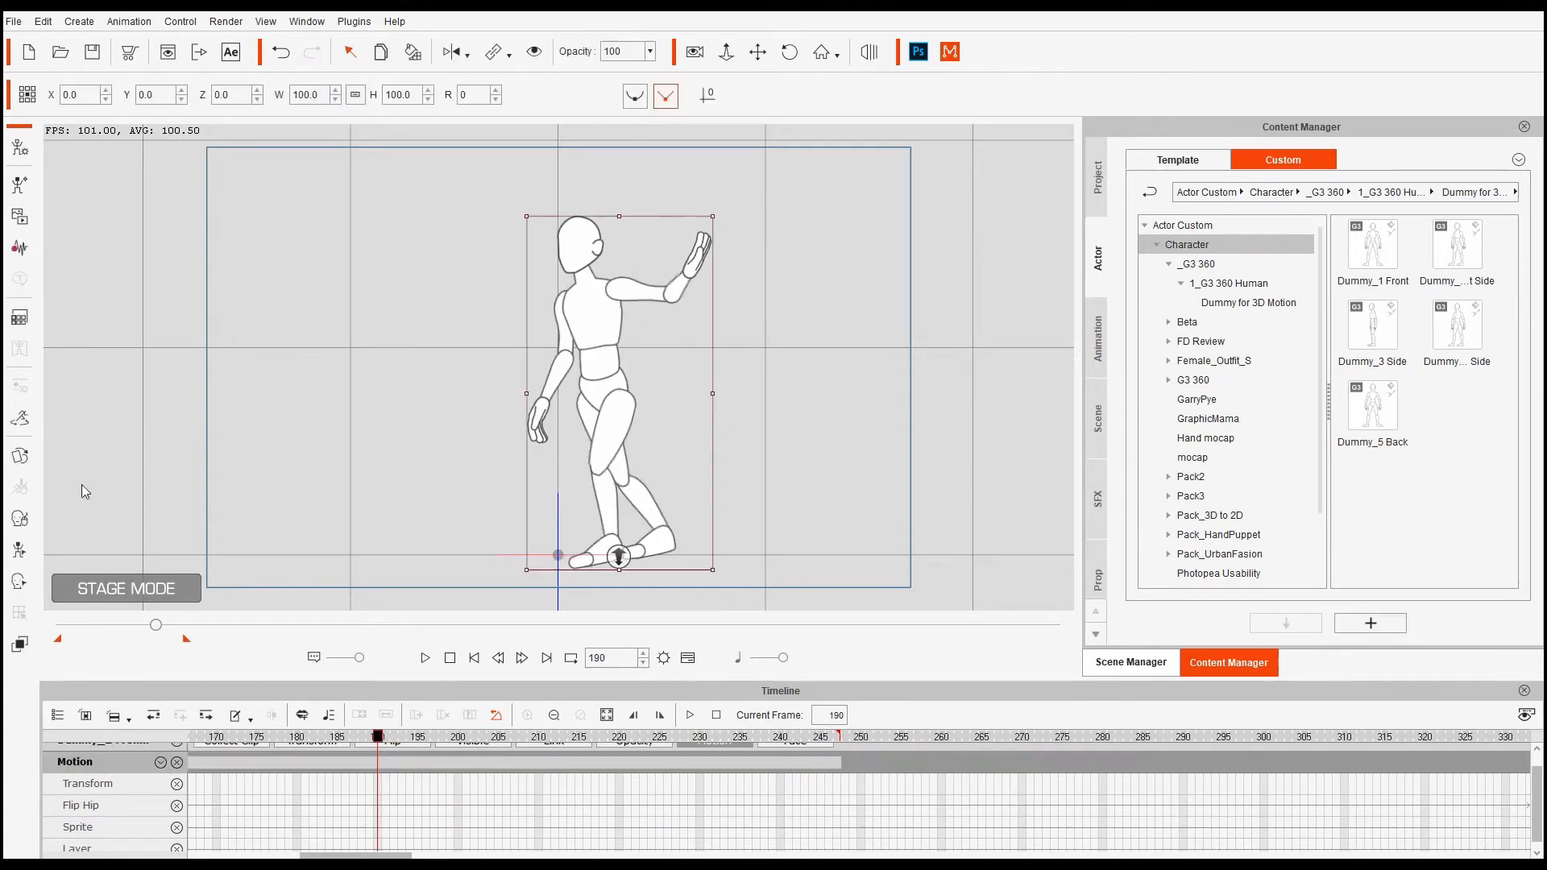
pyautogui.click(20, 551)
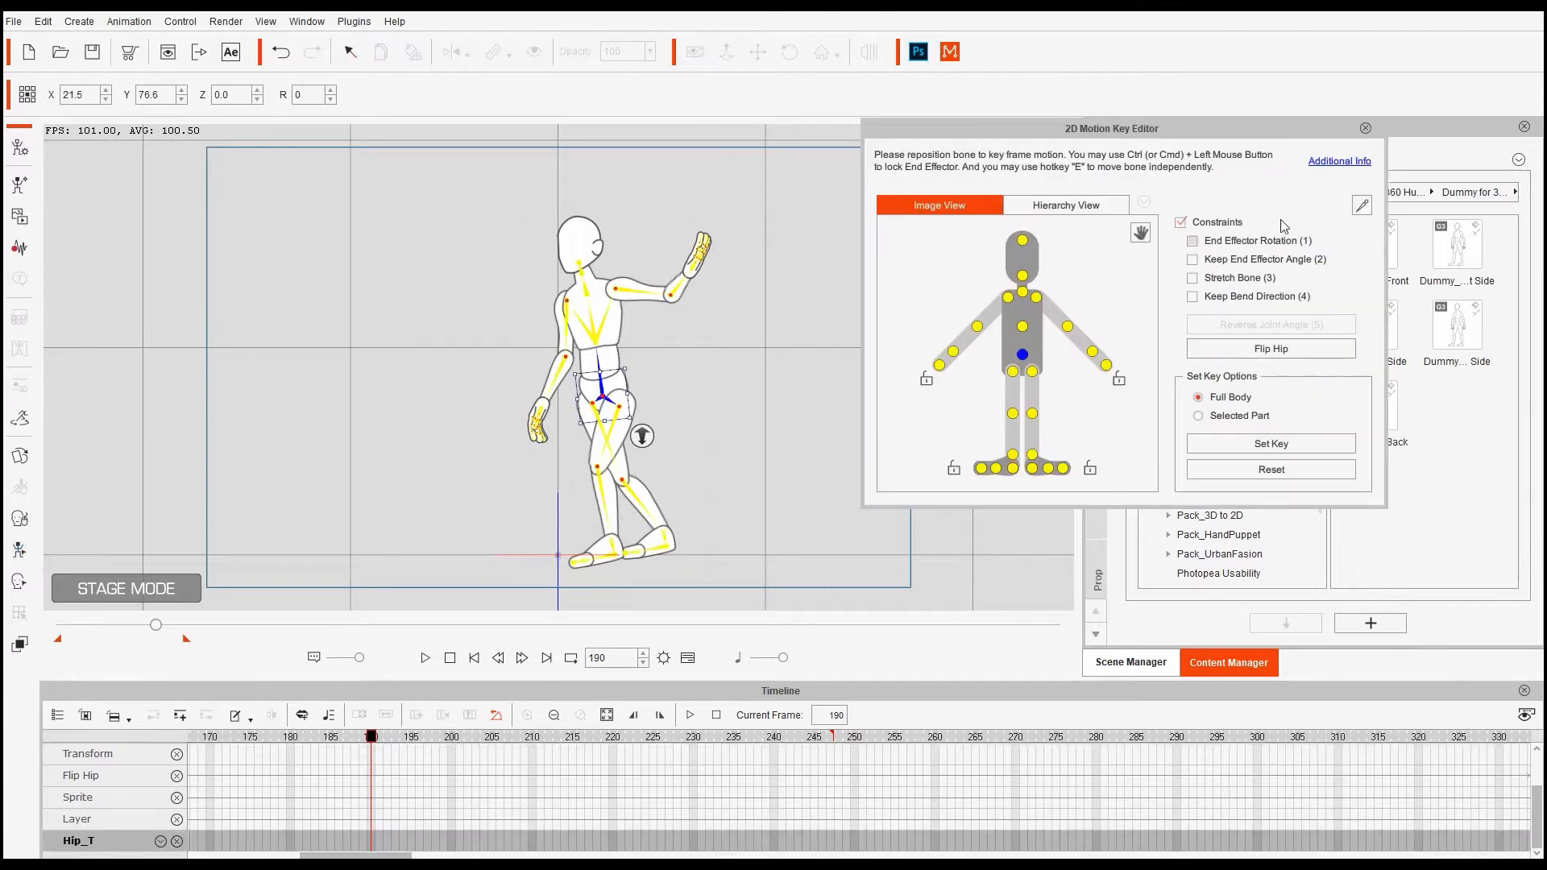
pyautogui.click(1270, 443)
pyautogui.moveTo(371, 741); pyautogui.dragTo(419, 761)
pyautogui.click(1271, 443)
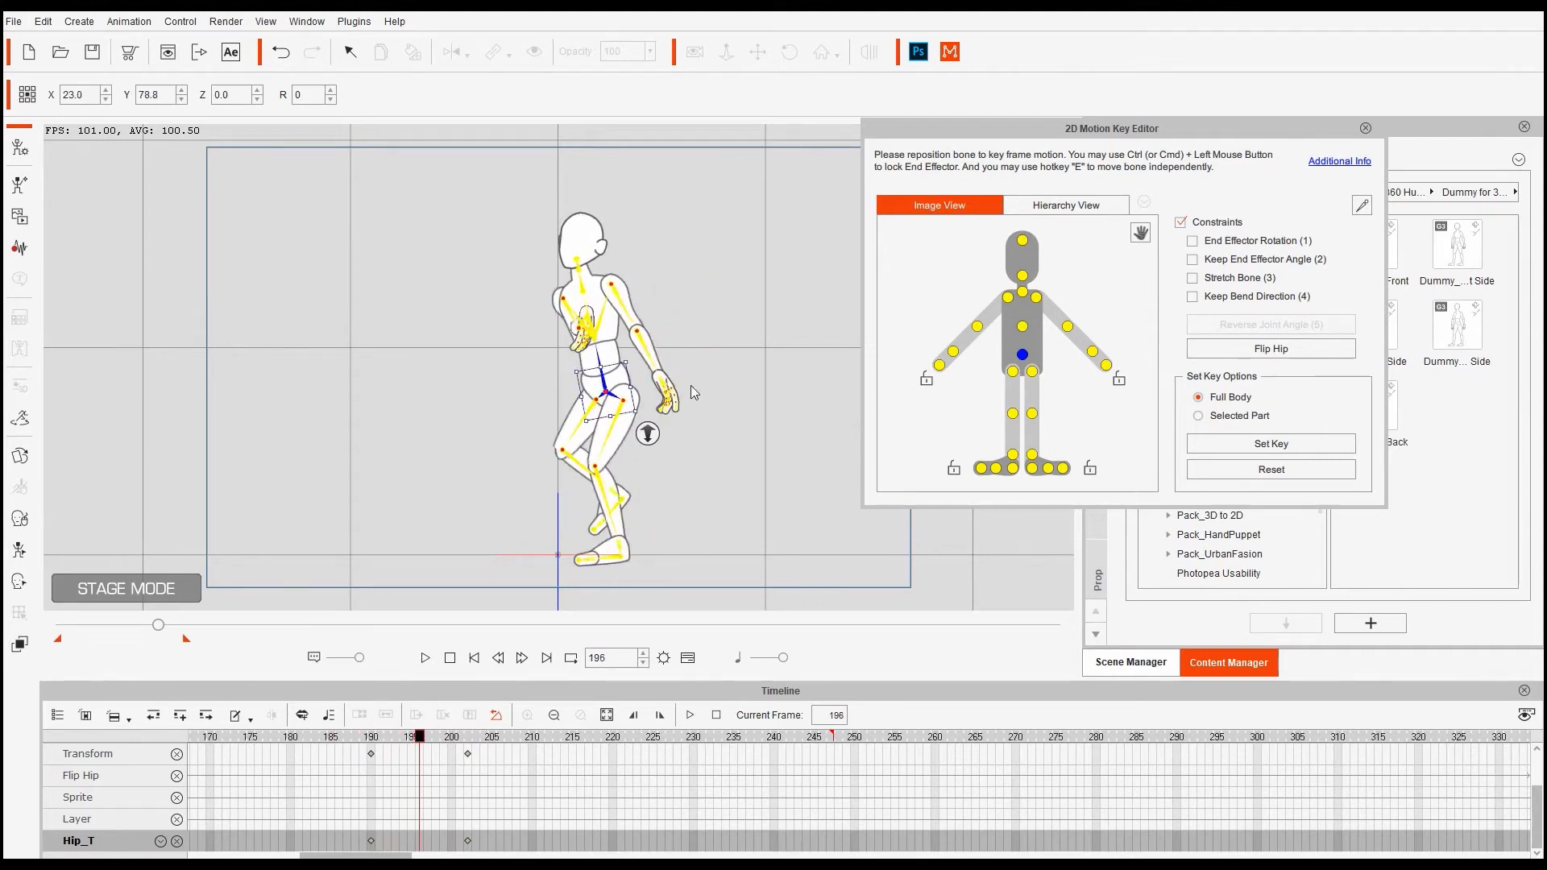
# - At frame 196, bend the right forearm toward the chest and rotate the right hand downward, undoing the extra hand rotation
pyautogui.click(578, 330)
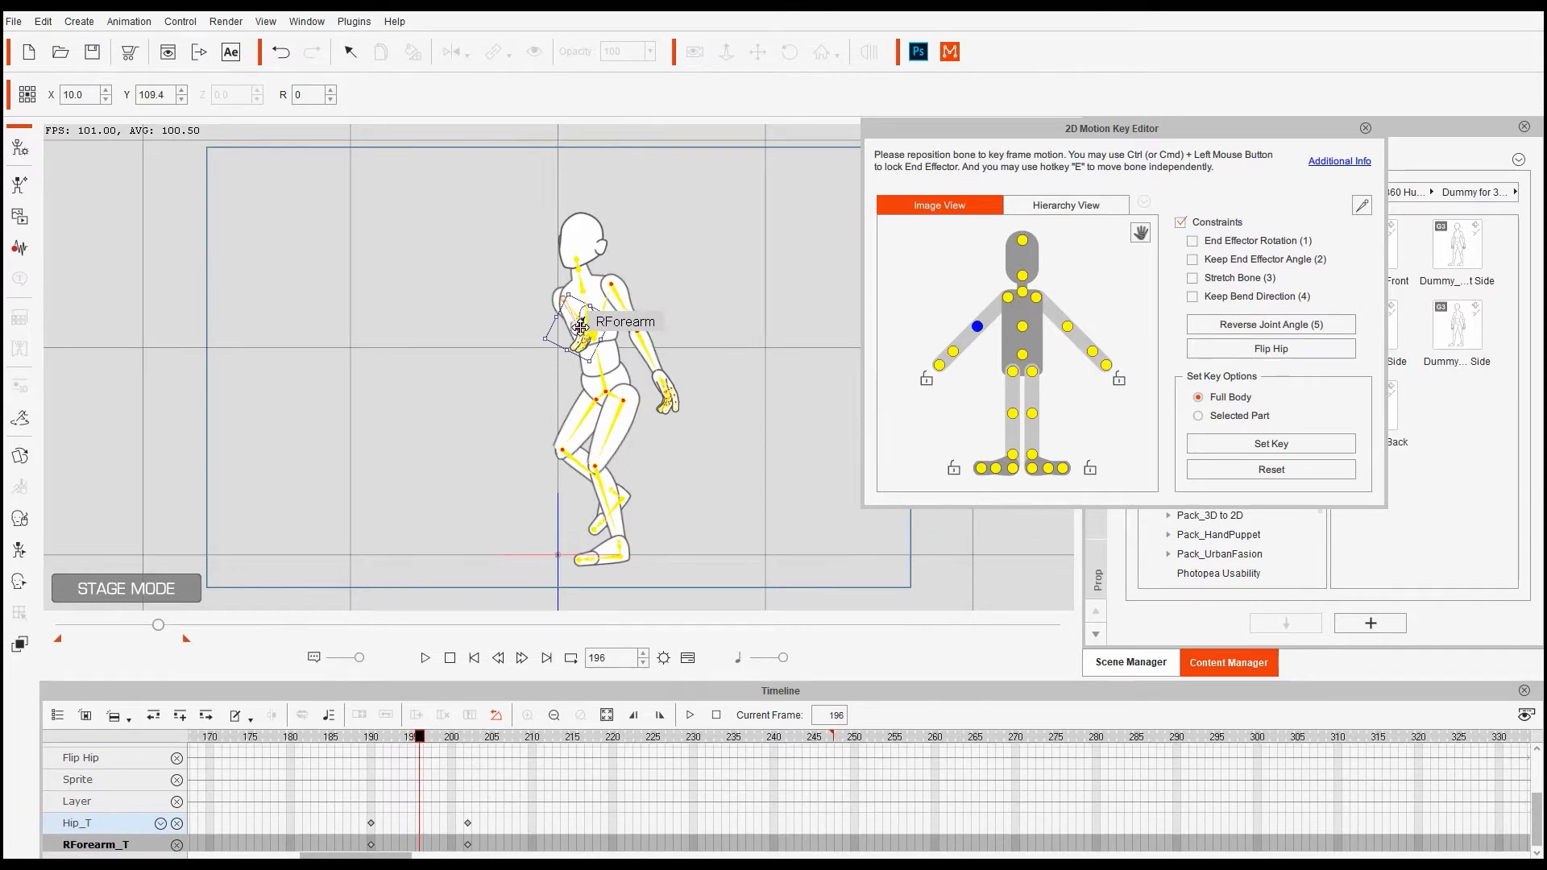
pyautogui.moveTo(579, 326); pyautogui.dragTo(549, 354)
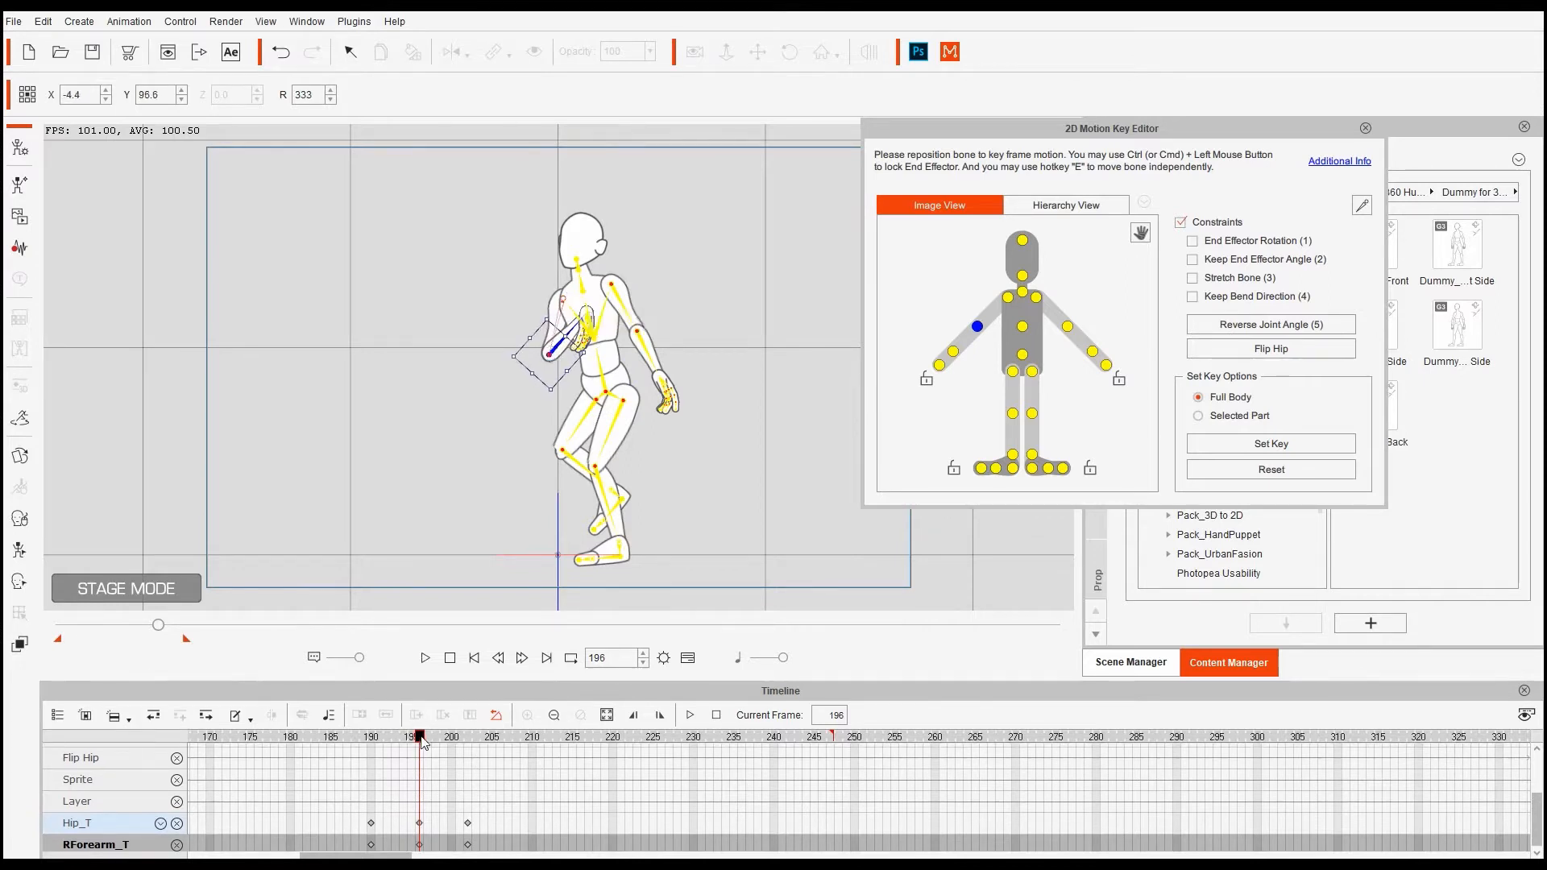
pyautogui.moveTo(422, 741)
pyautogui.mouseDown()
pyautogui.moveTo(381, 749)
pyautogui.moveTo(398, 753)
pyautogui.mouseUp()
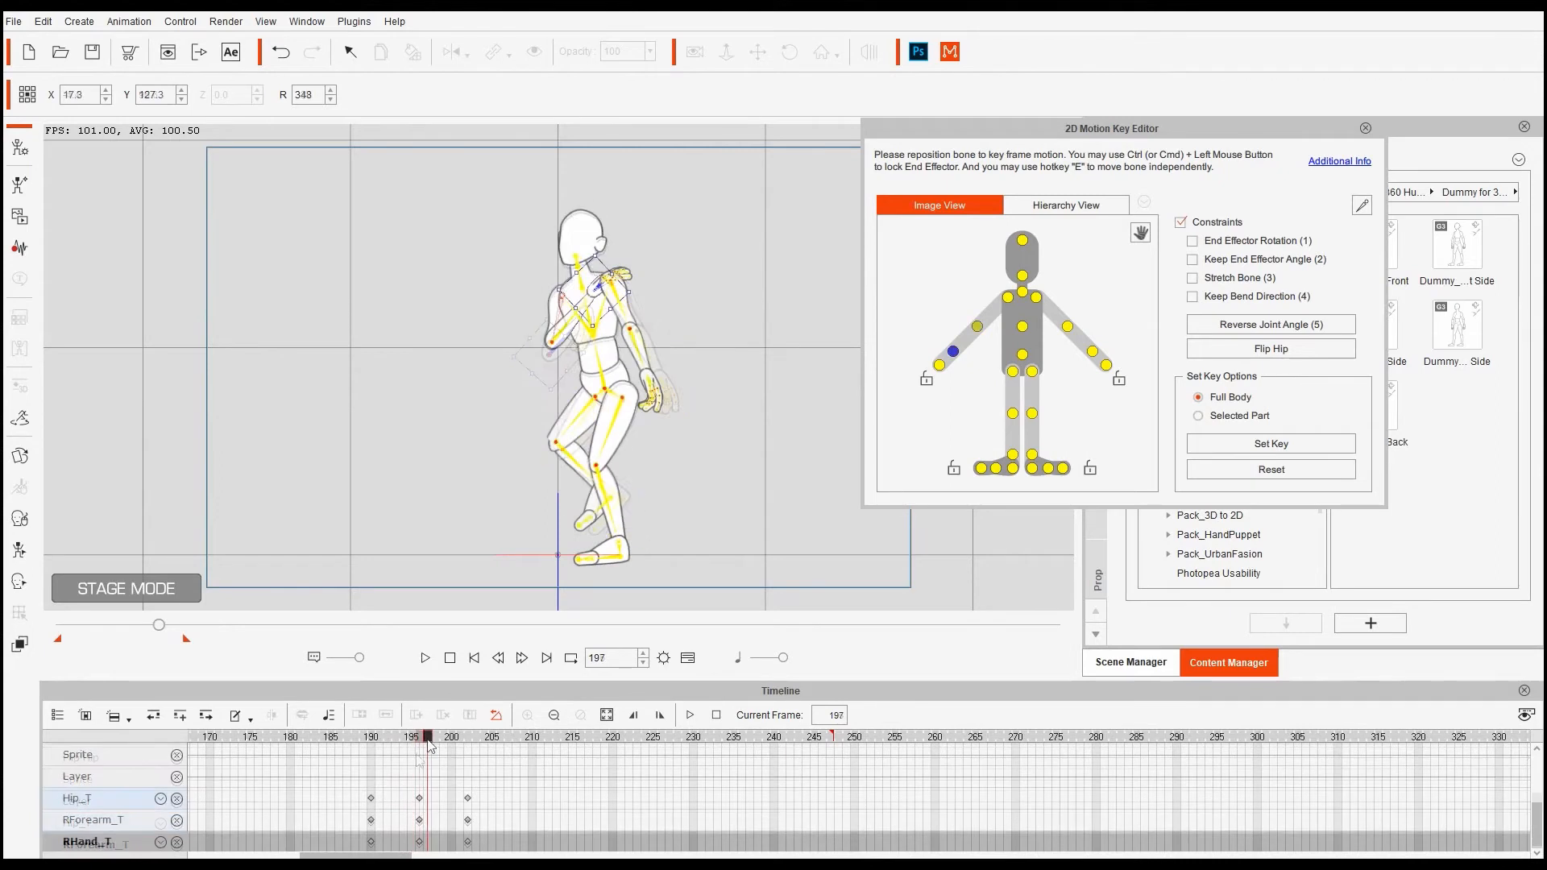
pyautogui.moveTo(412, 743); pyautogui.dragTo(425, 746)
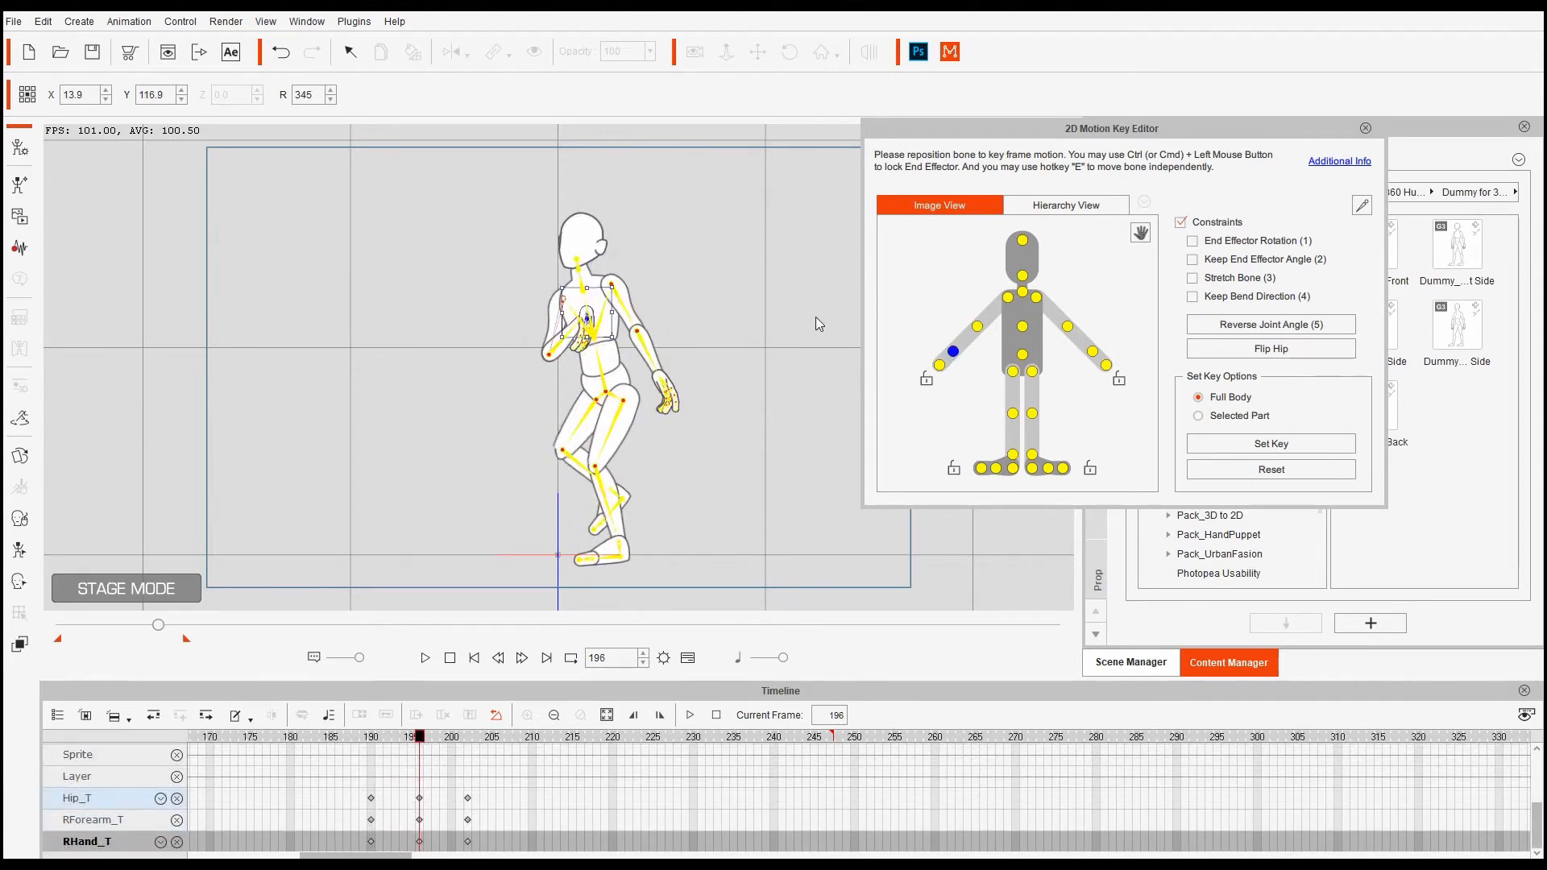
pyautogui.moveTo(594, 270); pyautogui.dragTo(527, 339)
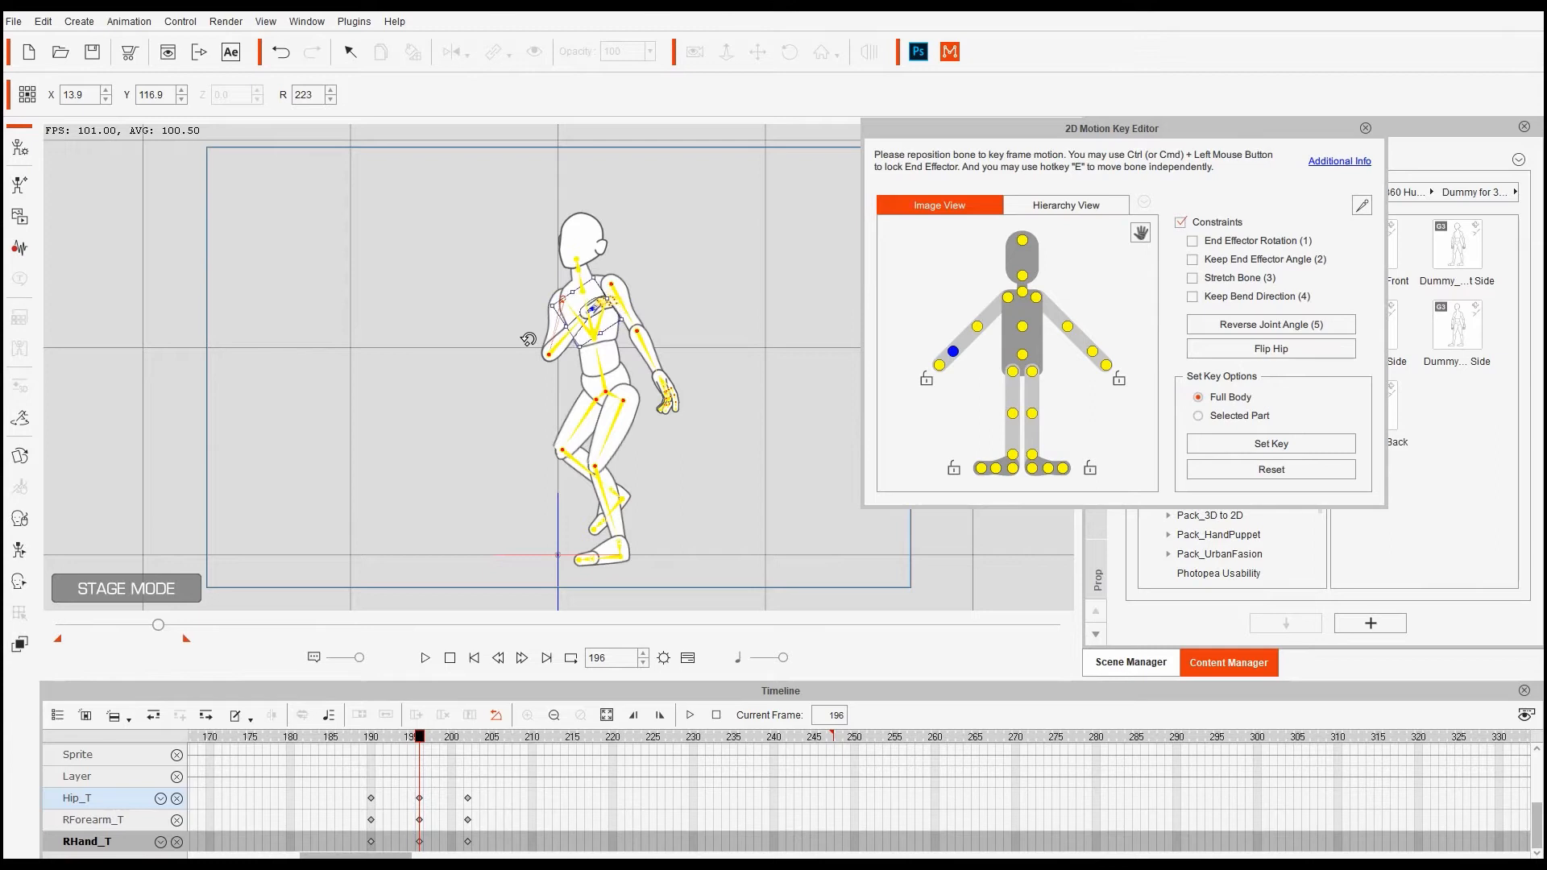
pyautogui.moveTo(420, 737)
pyautogui.mouseDown()
pyautogui.moveTo(371, 742)
pyautogui.moveTo(401, 743)
pyautogui.mouseUp()
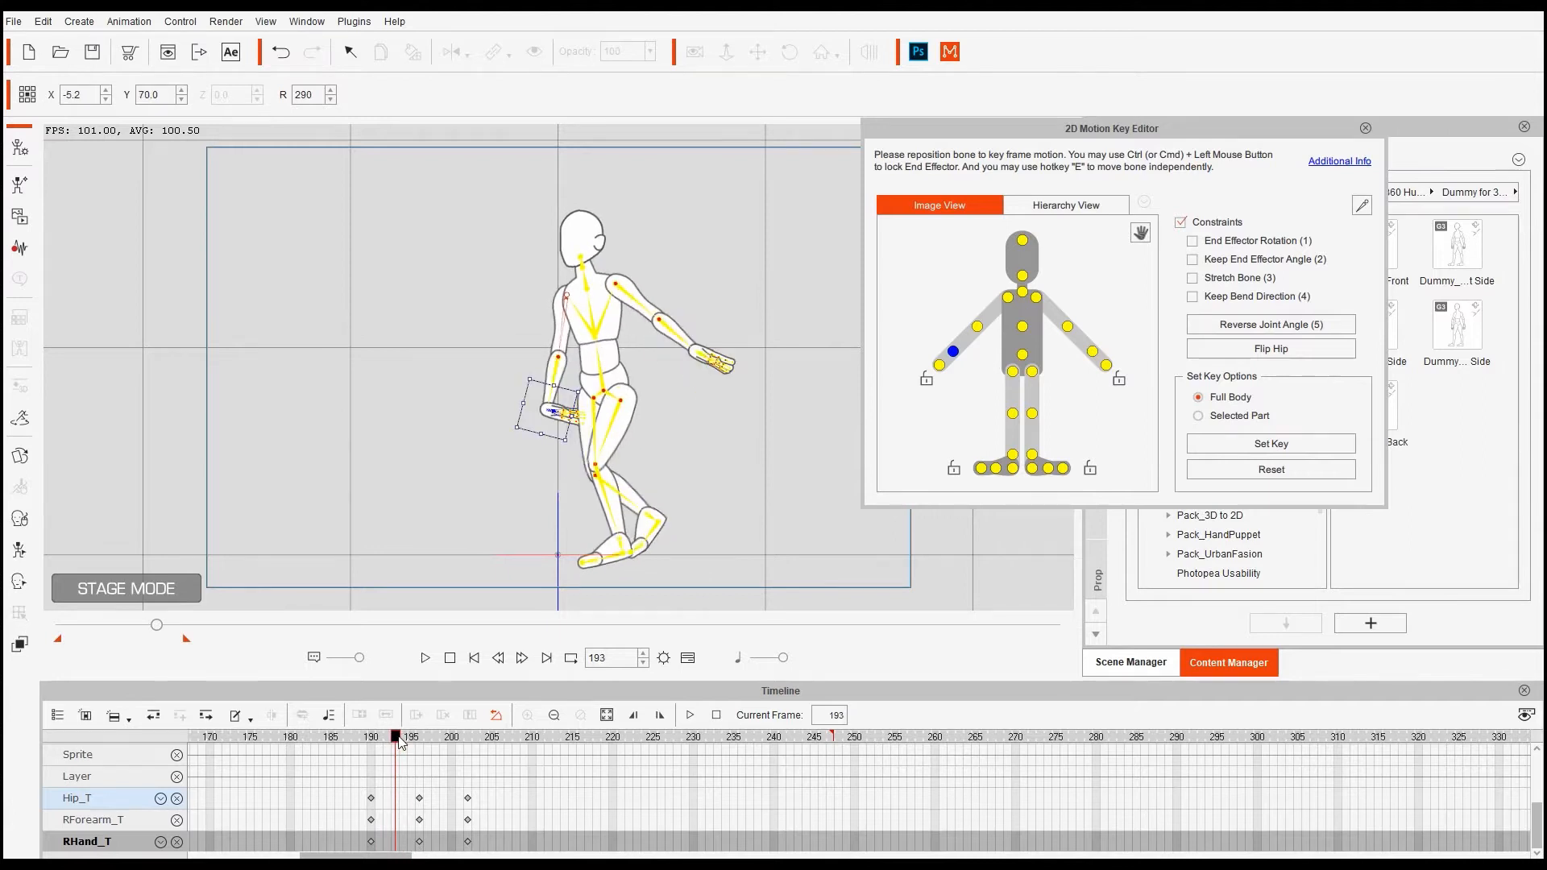
pyautogui.moveTo(559, 452); pyautogui.dragTo(468, 472)
pyautogui.hotkey('ctrl', 'z')
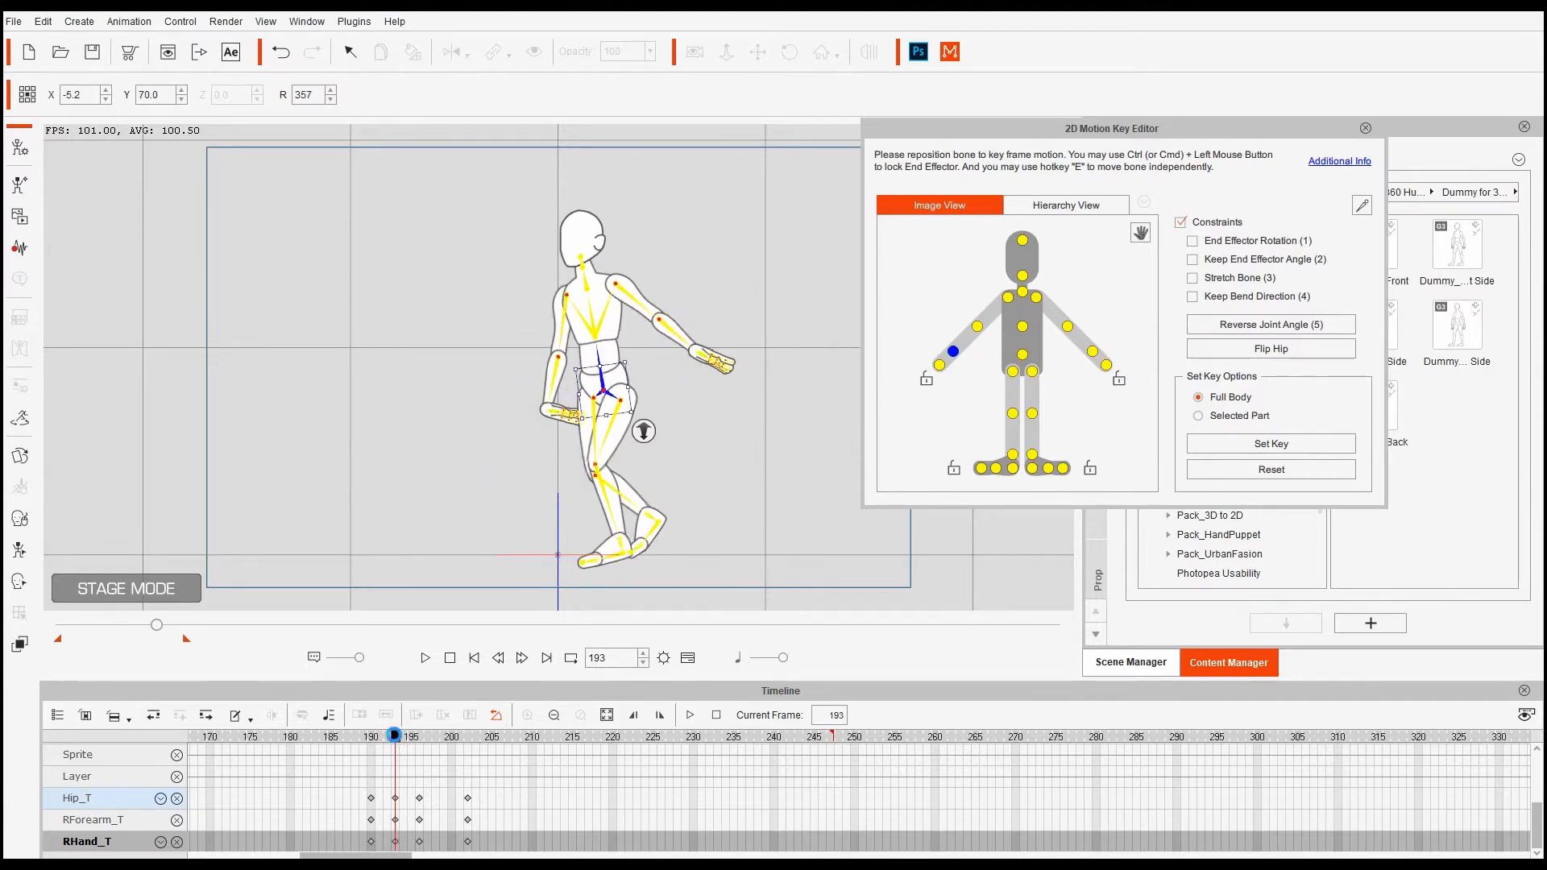
pyautogui.click(1231, 417)
# - Preview the motion, select the right hand, and compare its in-between poses from frame 192 to 217
pyautogui.click(425, 658)
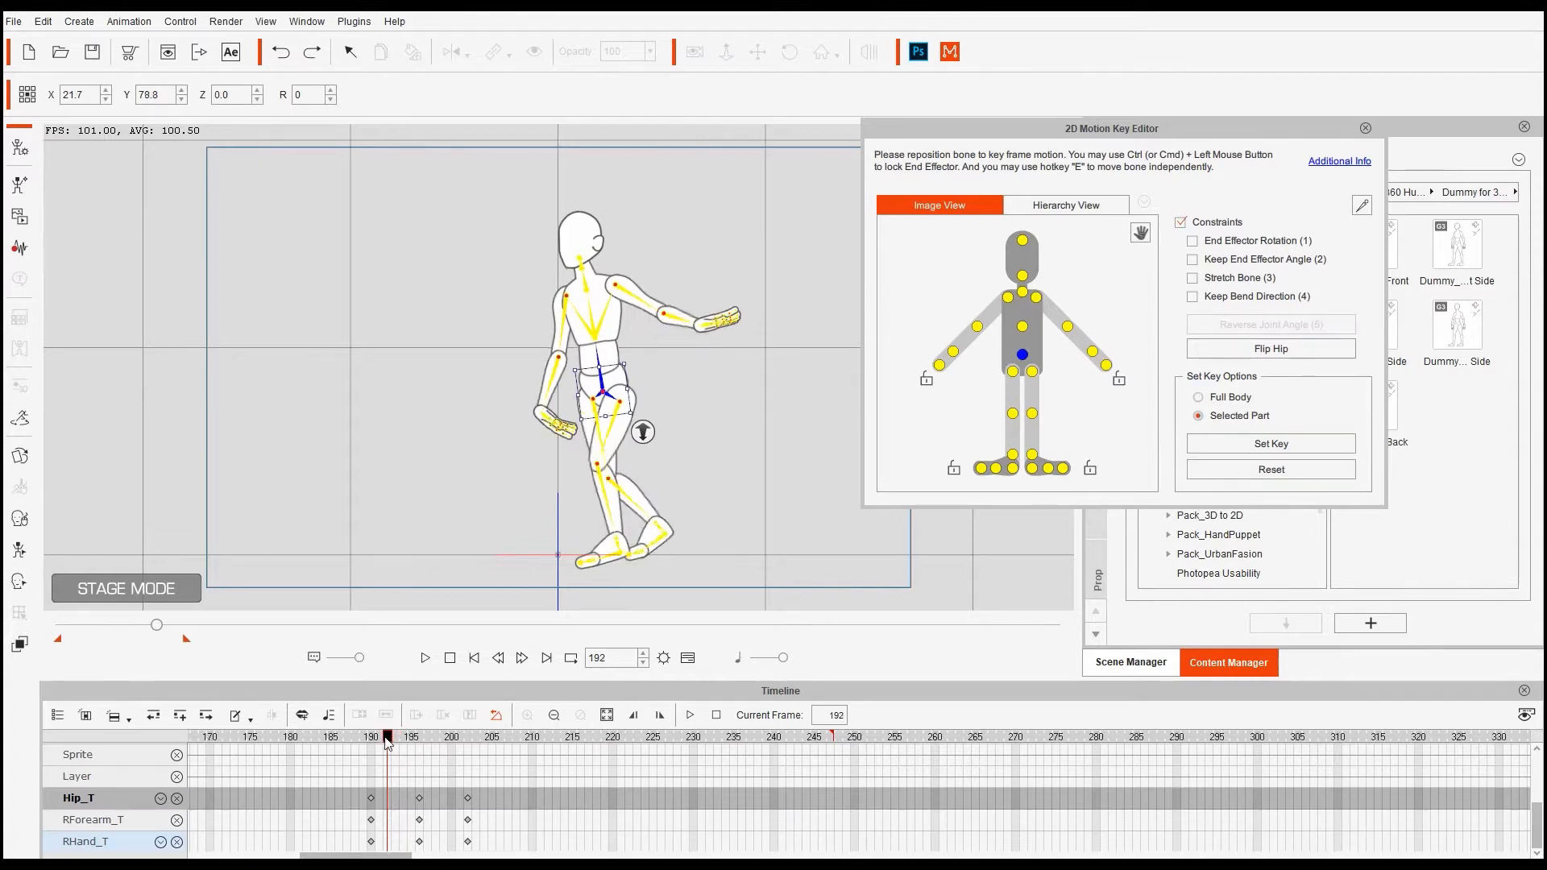
pyautogui.click(450, 658)
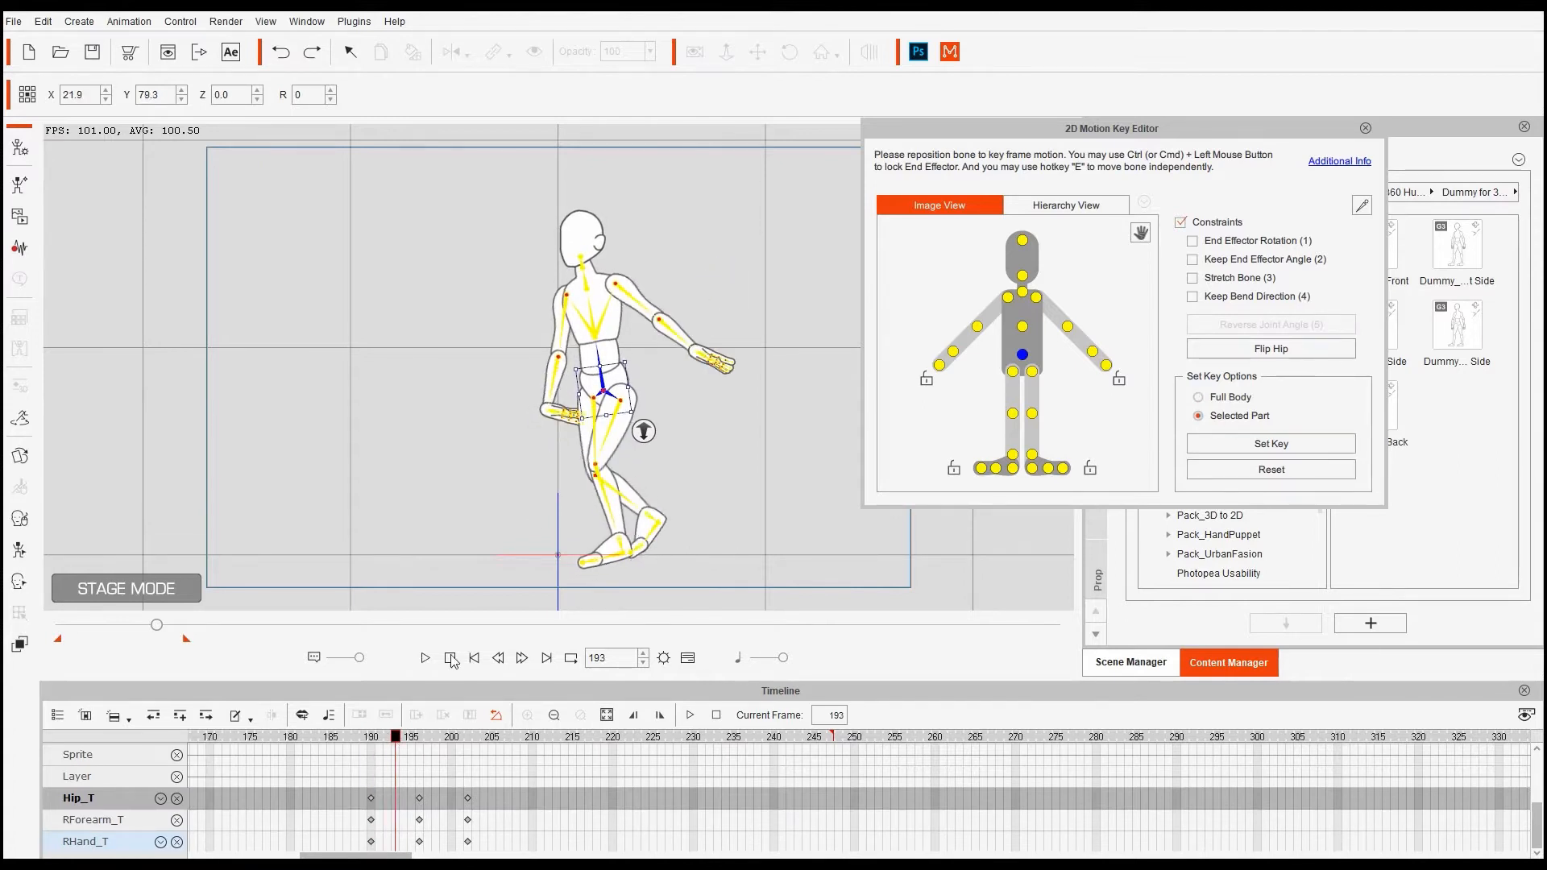
pyautogui.click(555, 414)
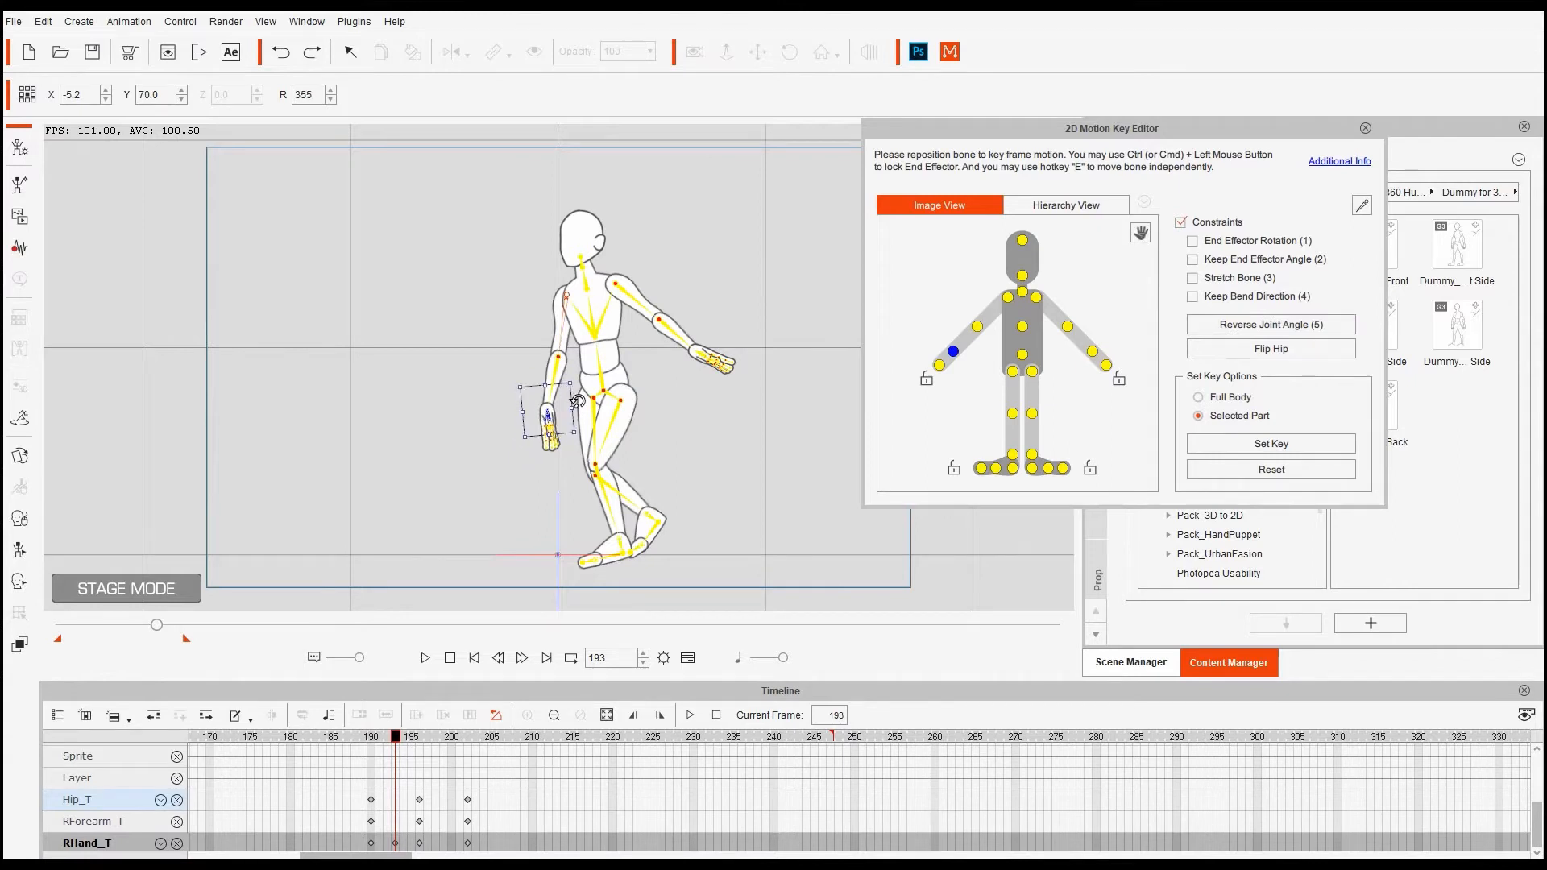
pyautogui.moveTo(395, 737); pyautogui.dragTo(431, 751)
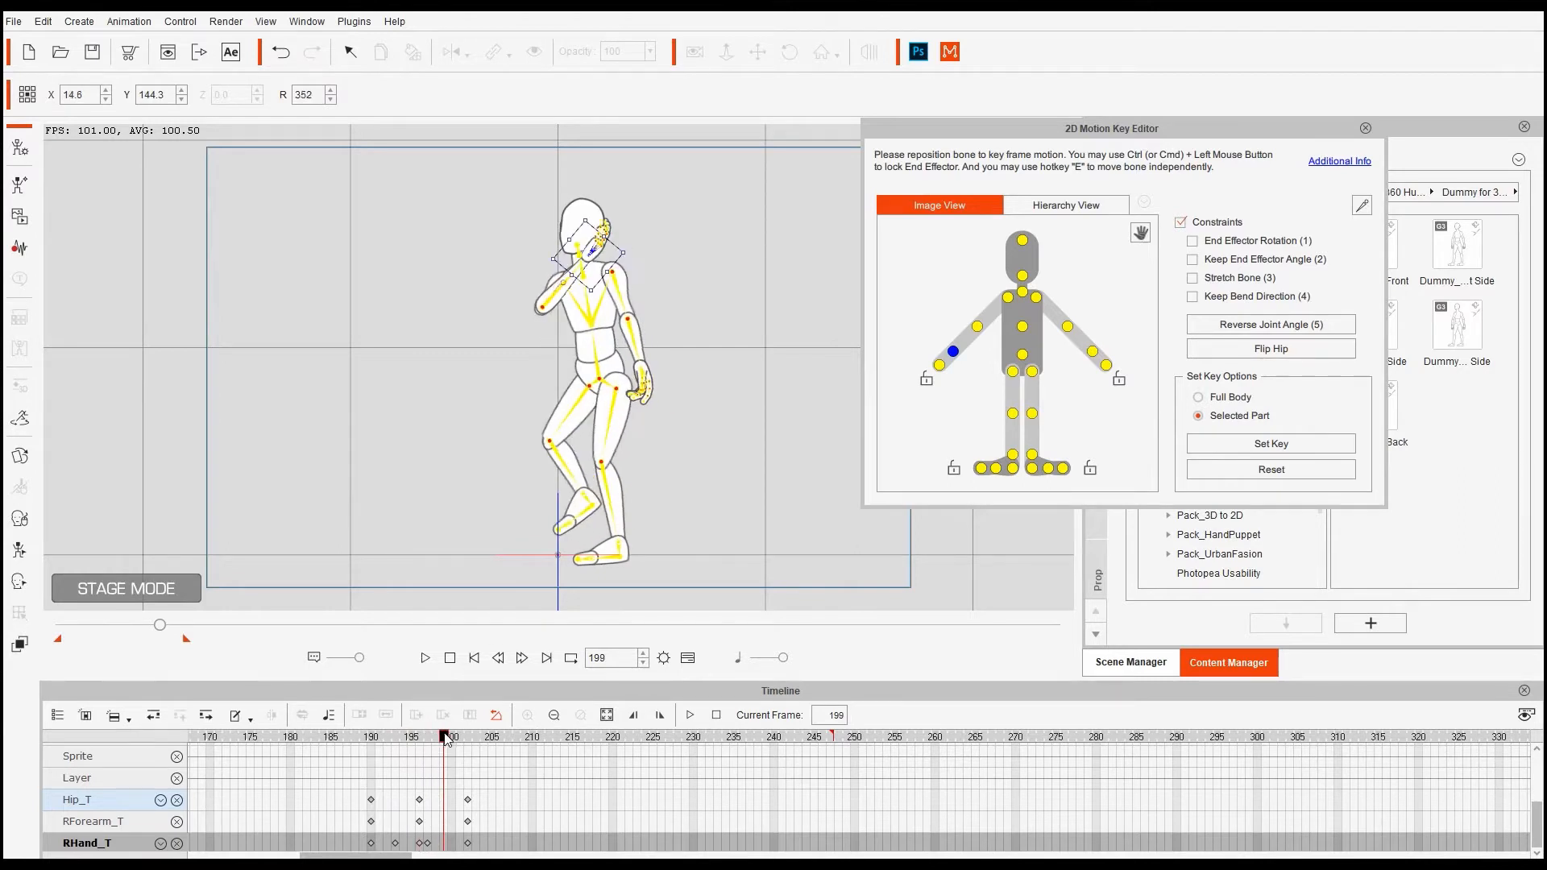
pyautogui.moveTo(462, 739); pyautogui.dragTo(379, 773)
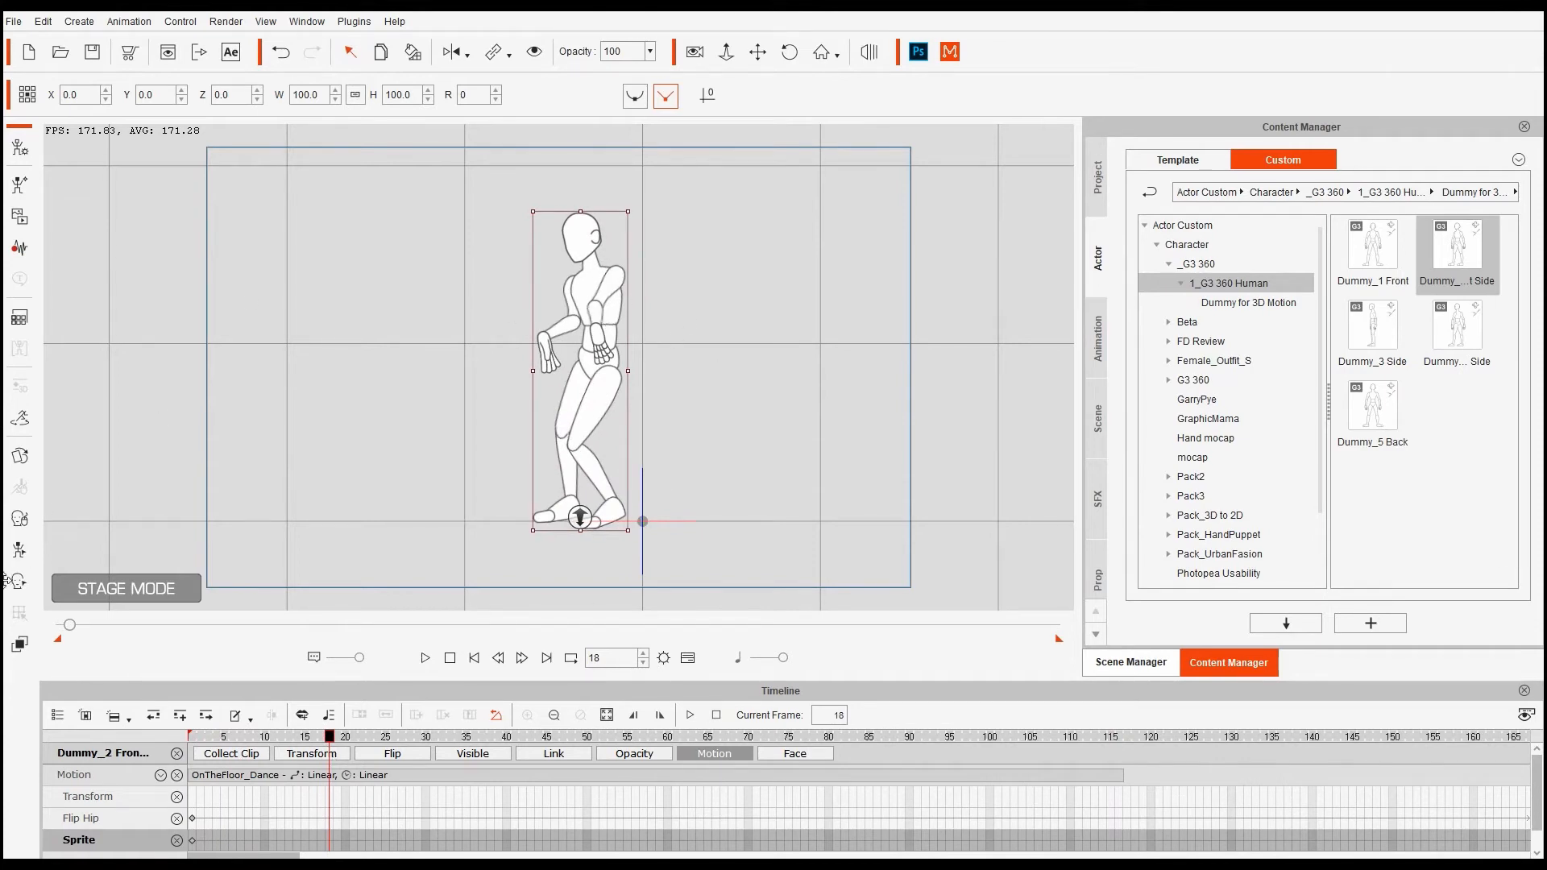
# - Reverse the side dummy's left forearm joint angle and review the arm from frame 6
pyautogui.click(18, 551)
pyautogui.moveTo(787, 234); pyautogui.dragTo(1134, 250)
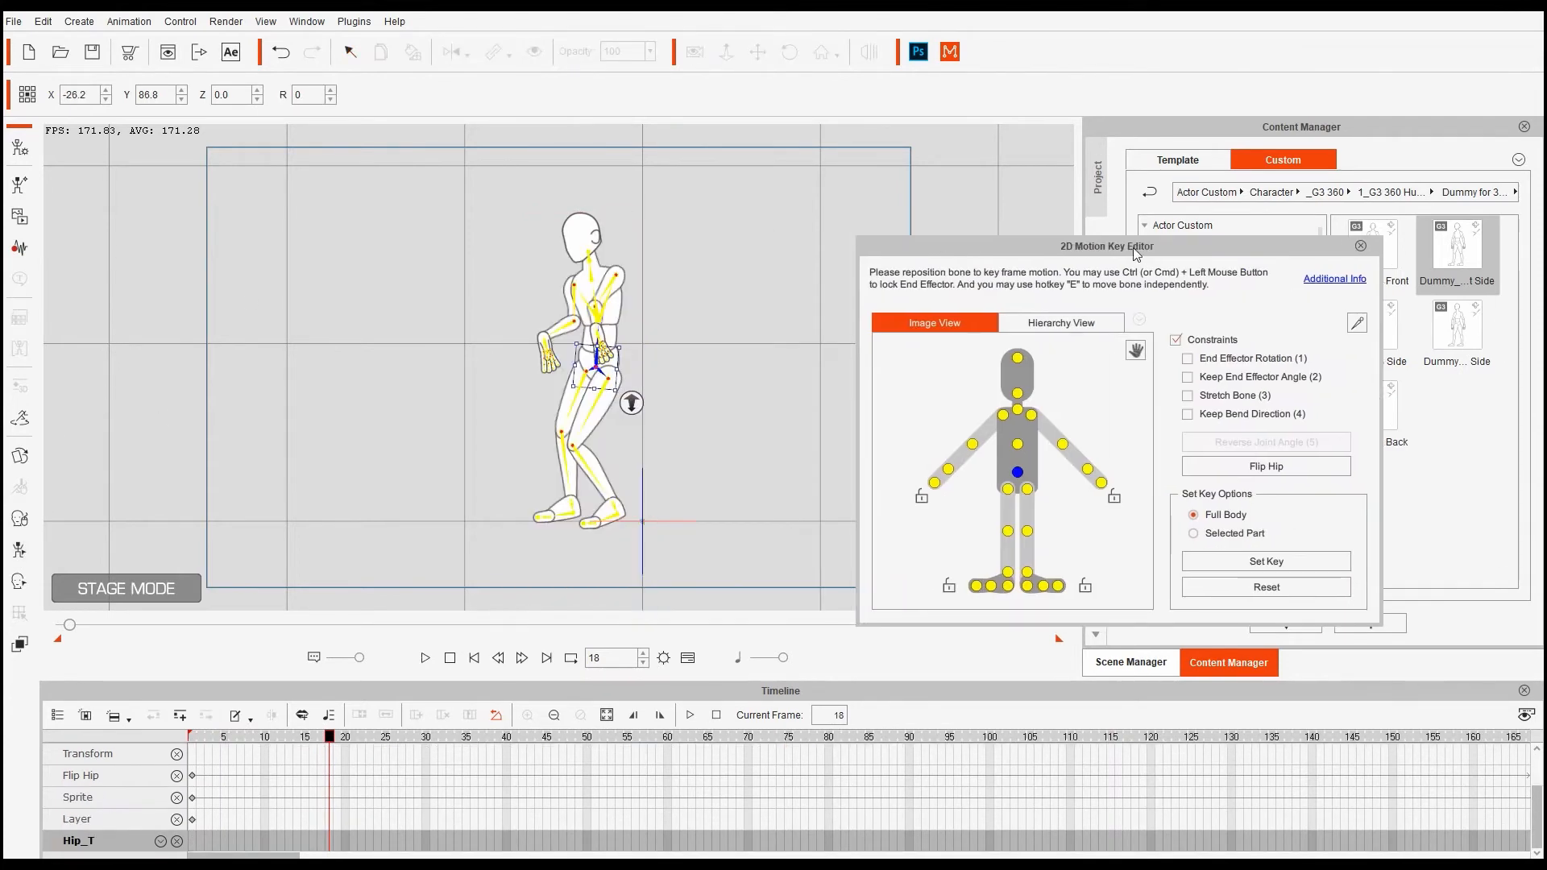
pyautogui.click(597, 302)
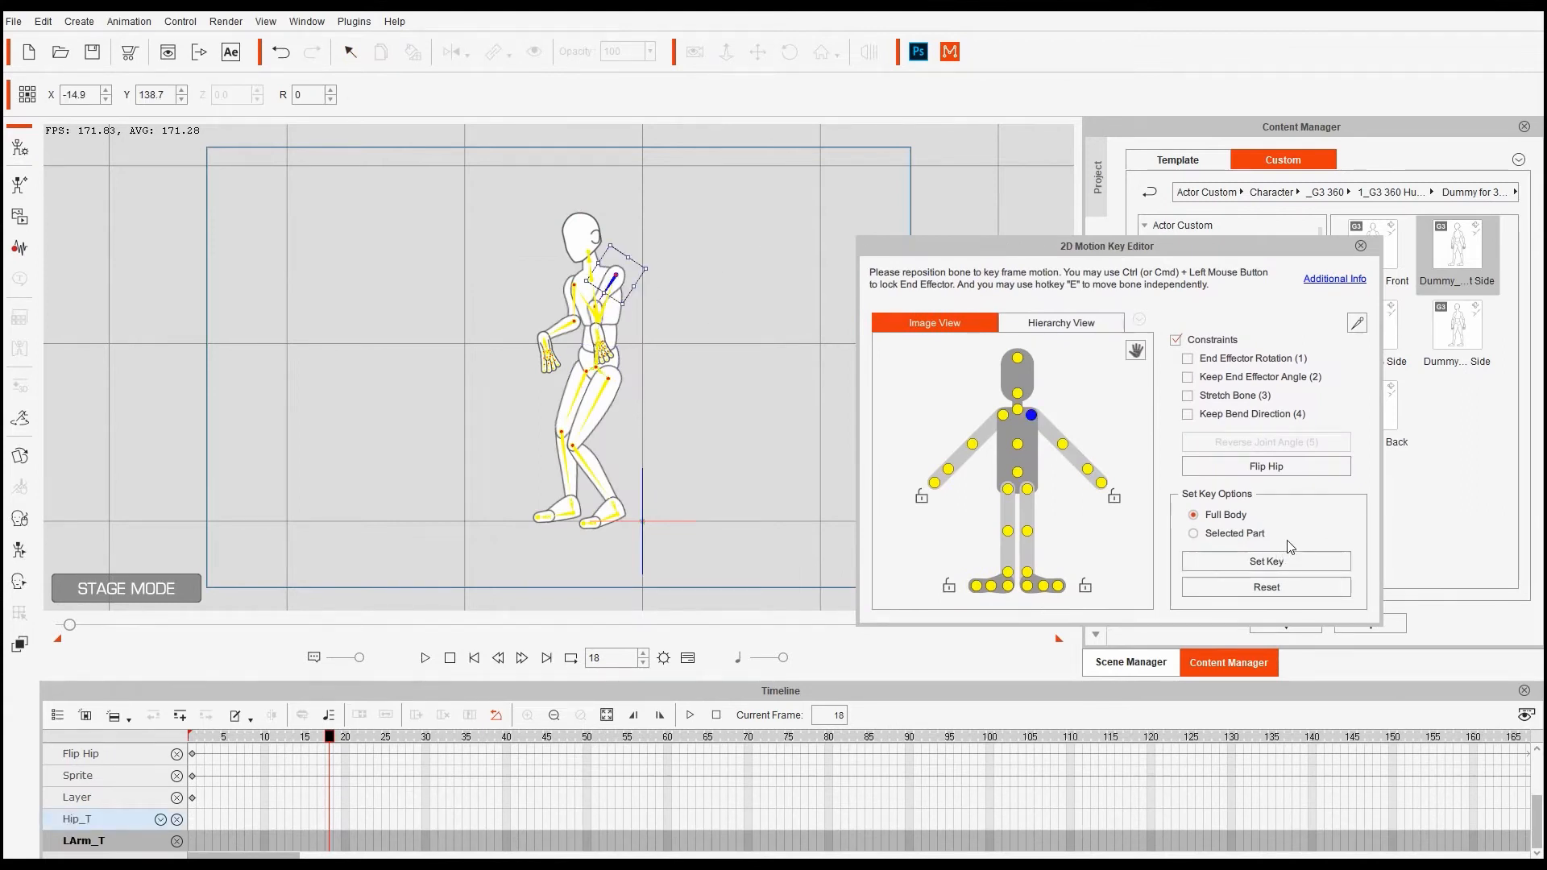
pyautogui.click(601, 300)
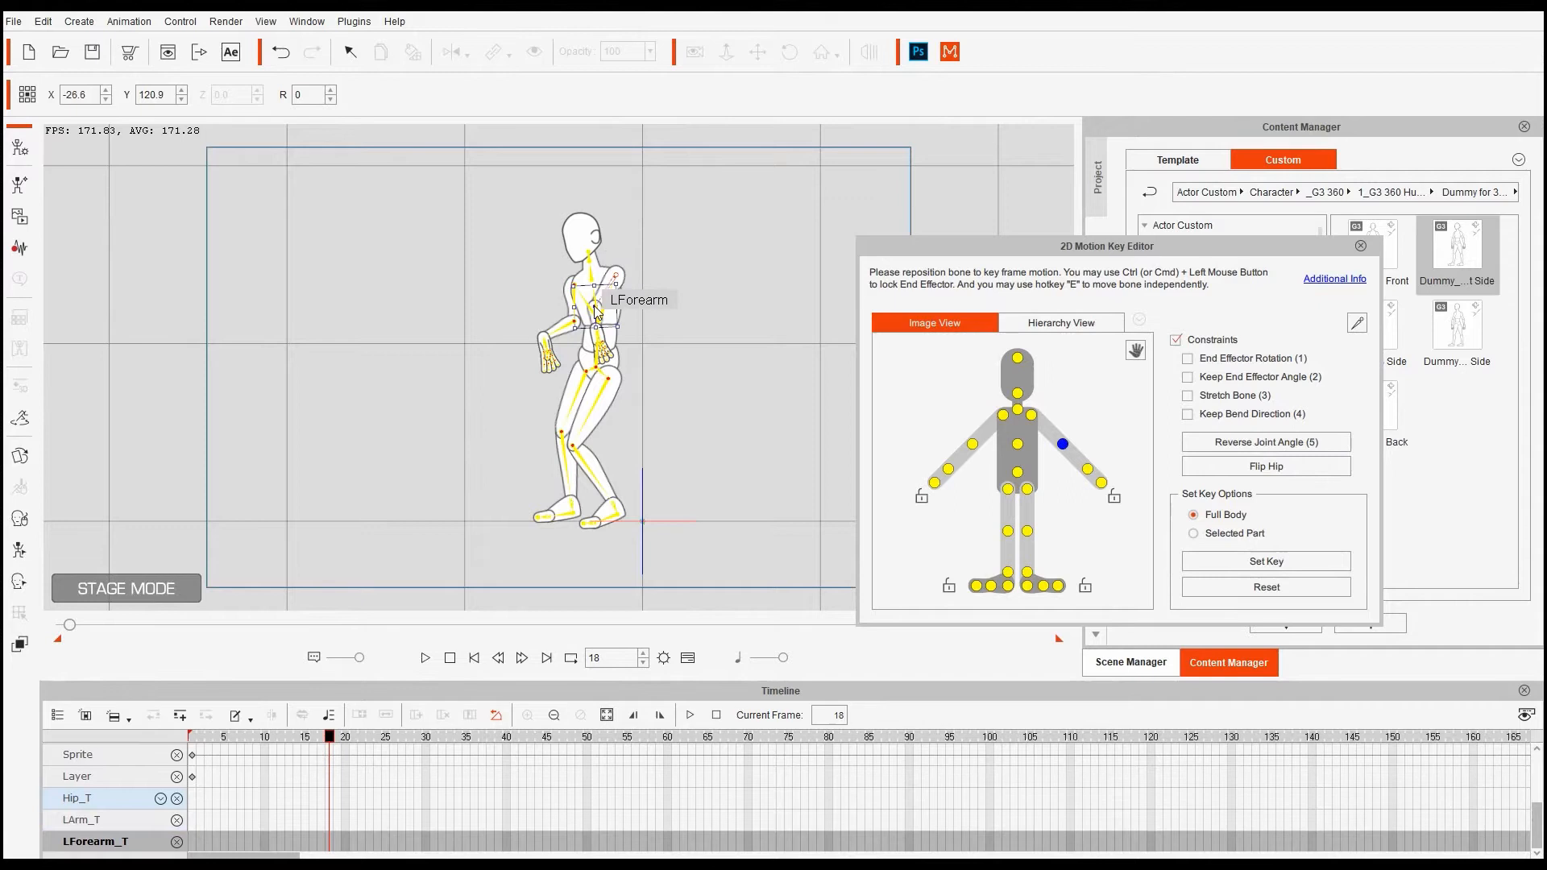
pyautogui.click(1217, 444)
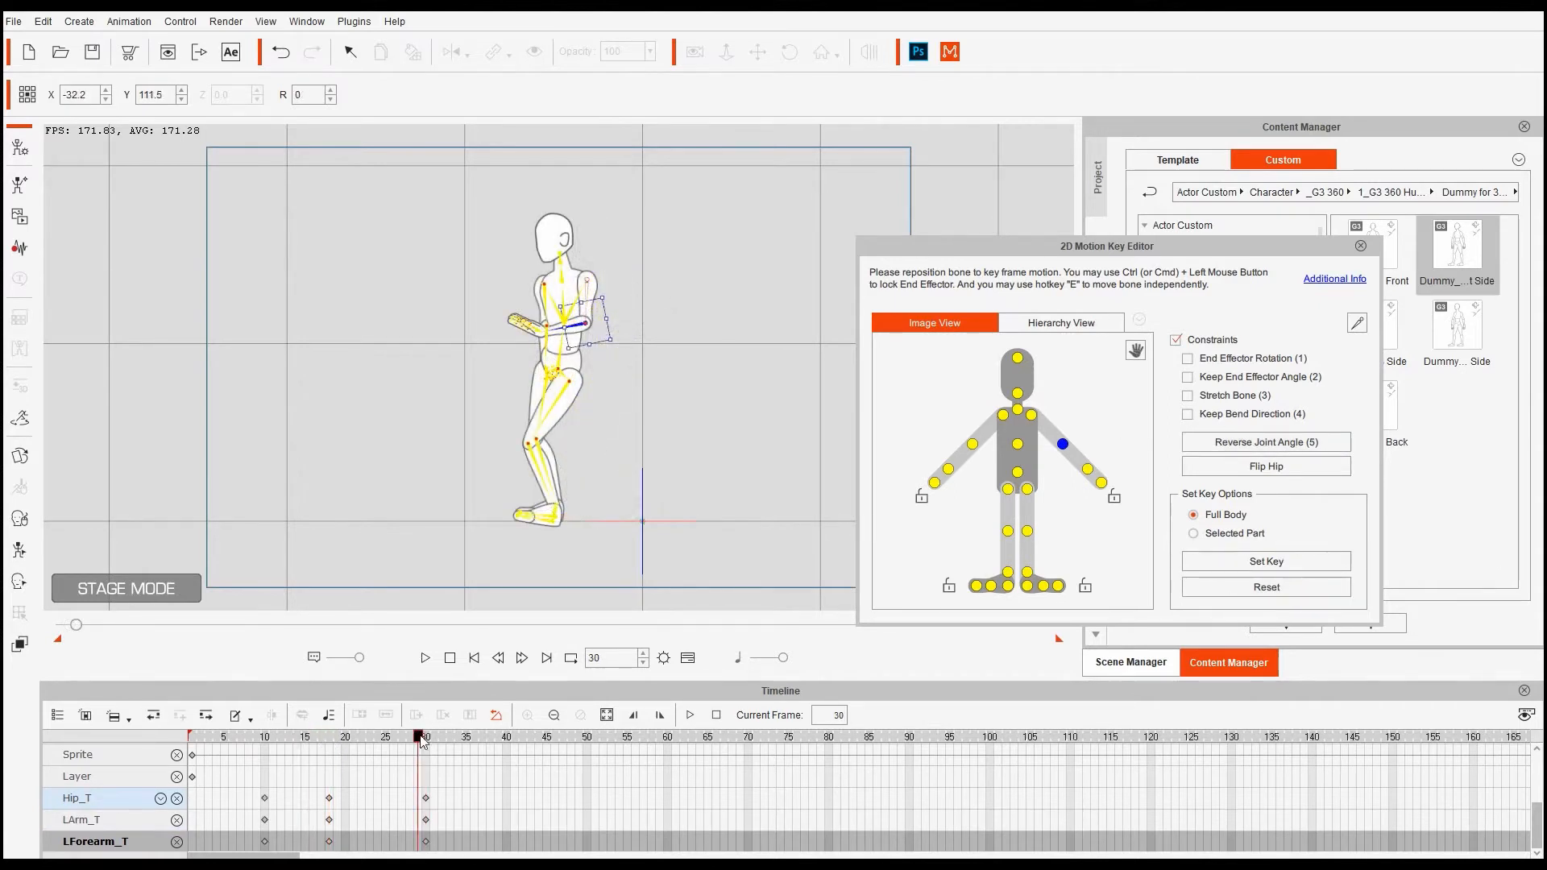
pyautogui.moveTo(420, 740); pyautogui.dragTo(856, 767)
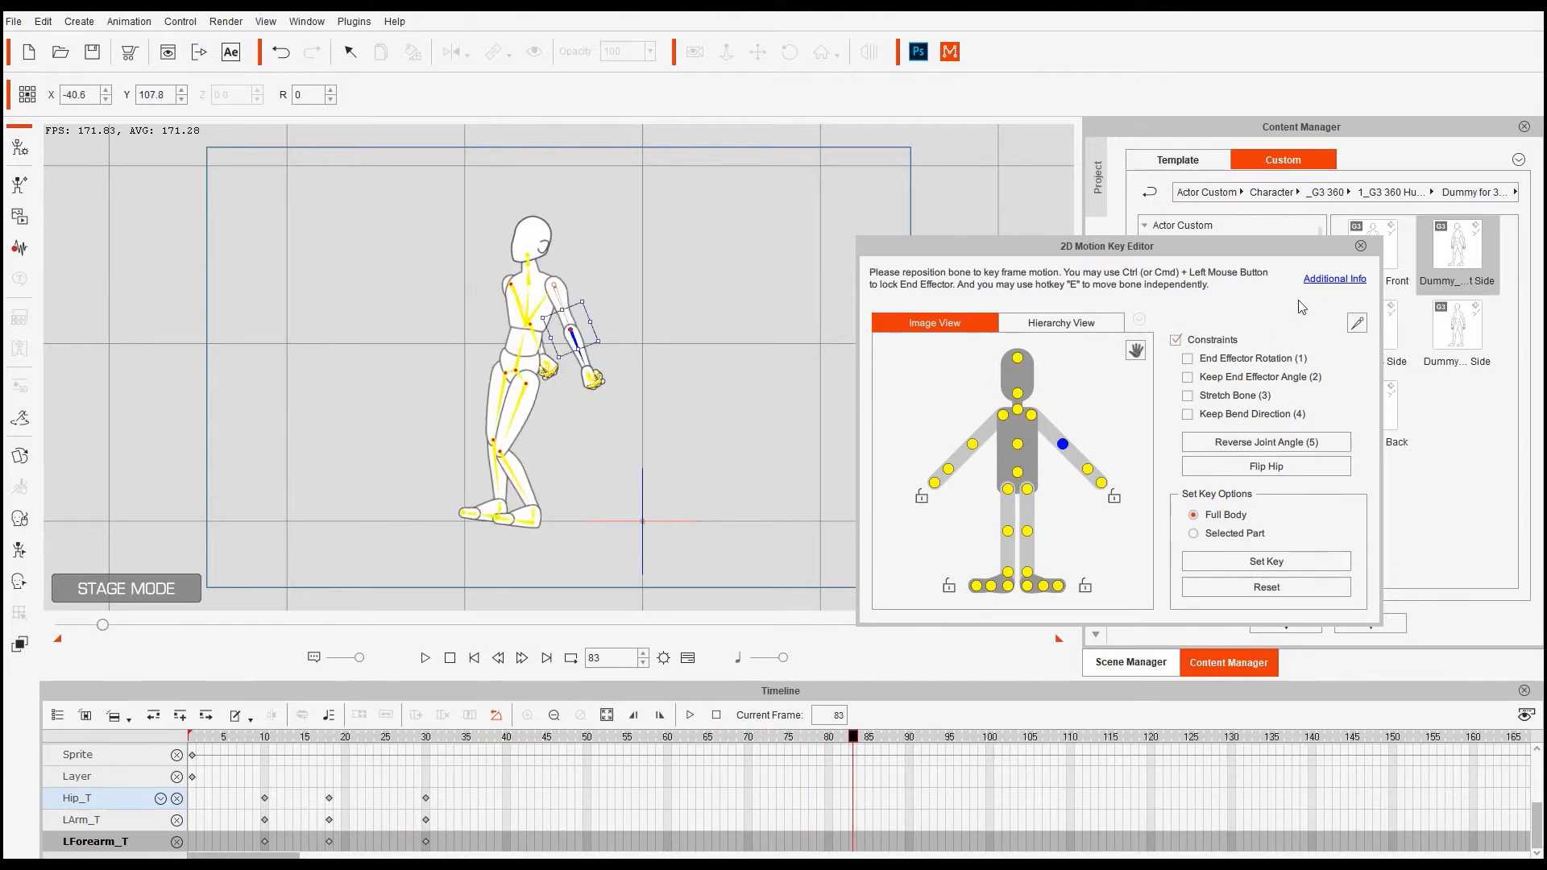
pyautogui.click(1359, 245)
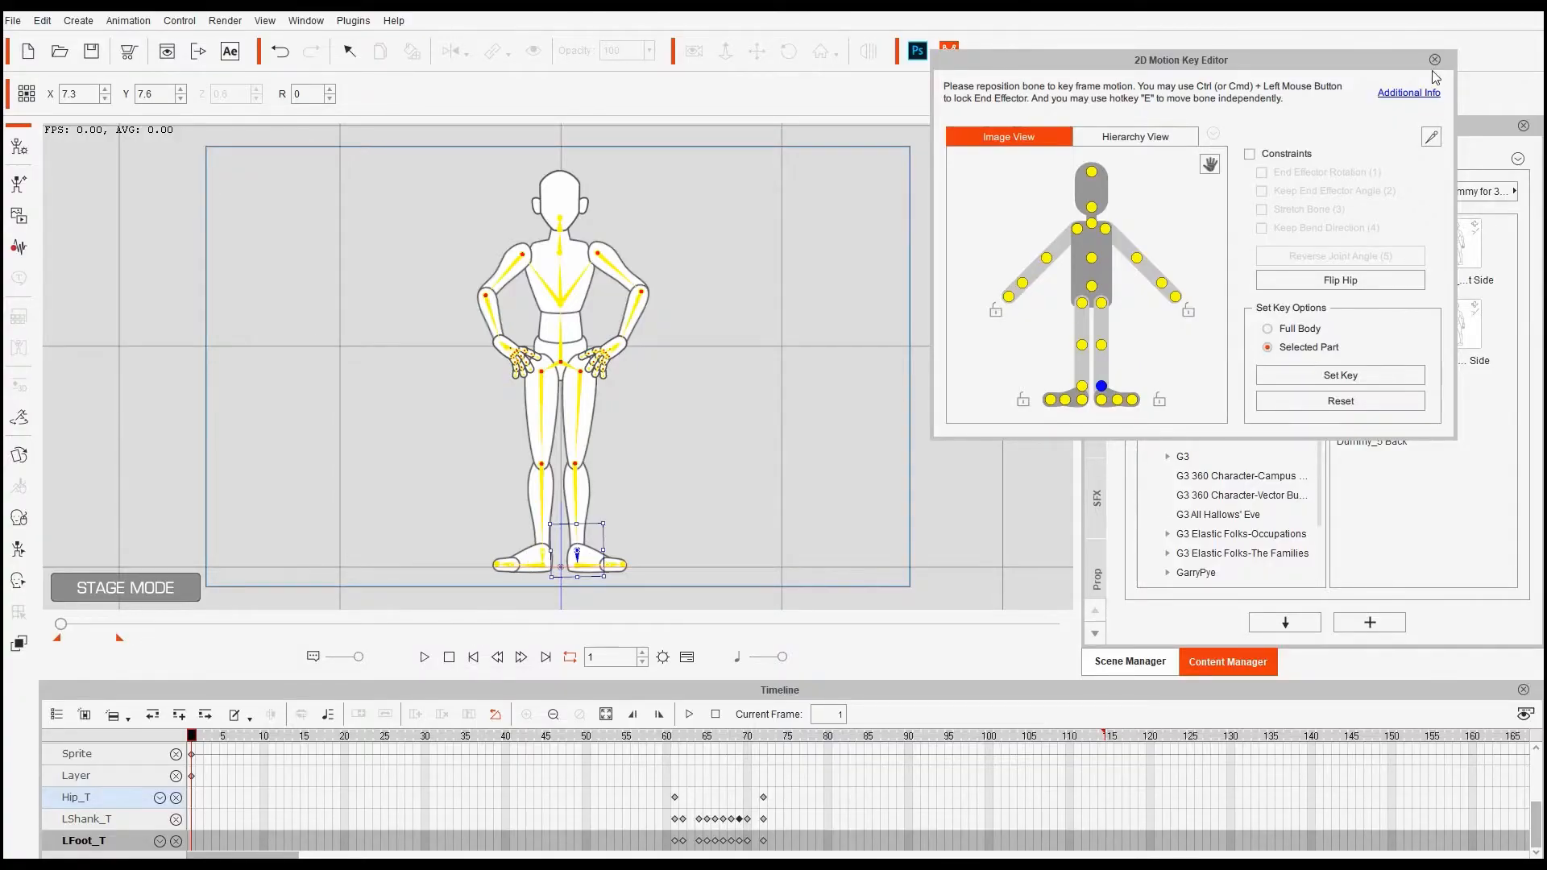
# - In the Sprite Editor, swap both feet to the Foot sprite and set both toes to Empty
pyautogui.click(1434, 61)
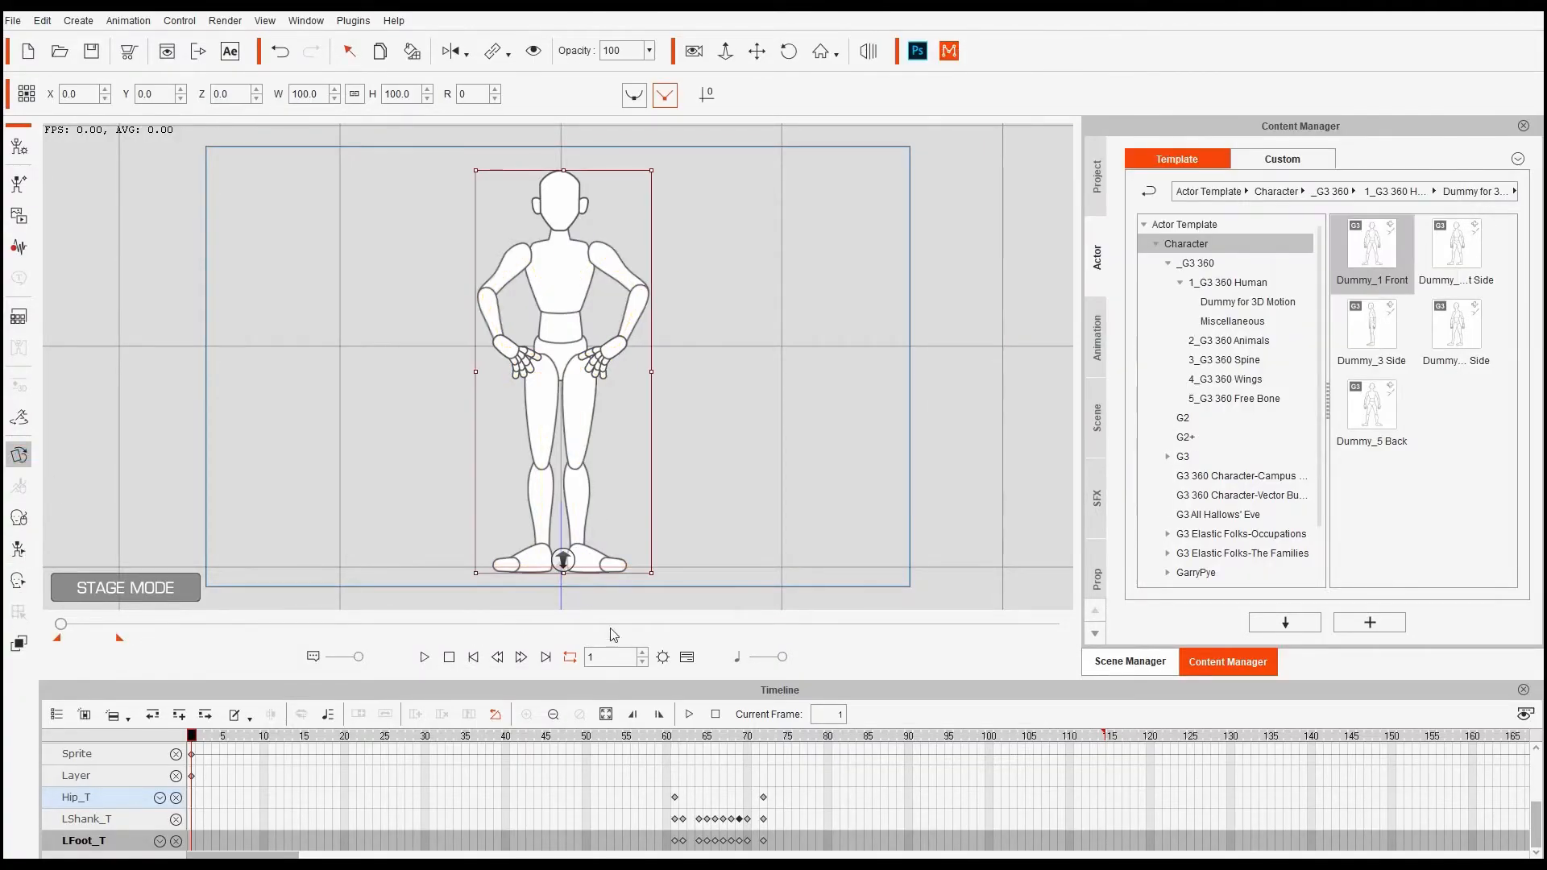
pyautogui.press('s')
pyautogui.click(533, 555)
pyautogui.click(1072, 478)
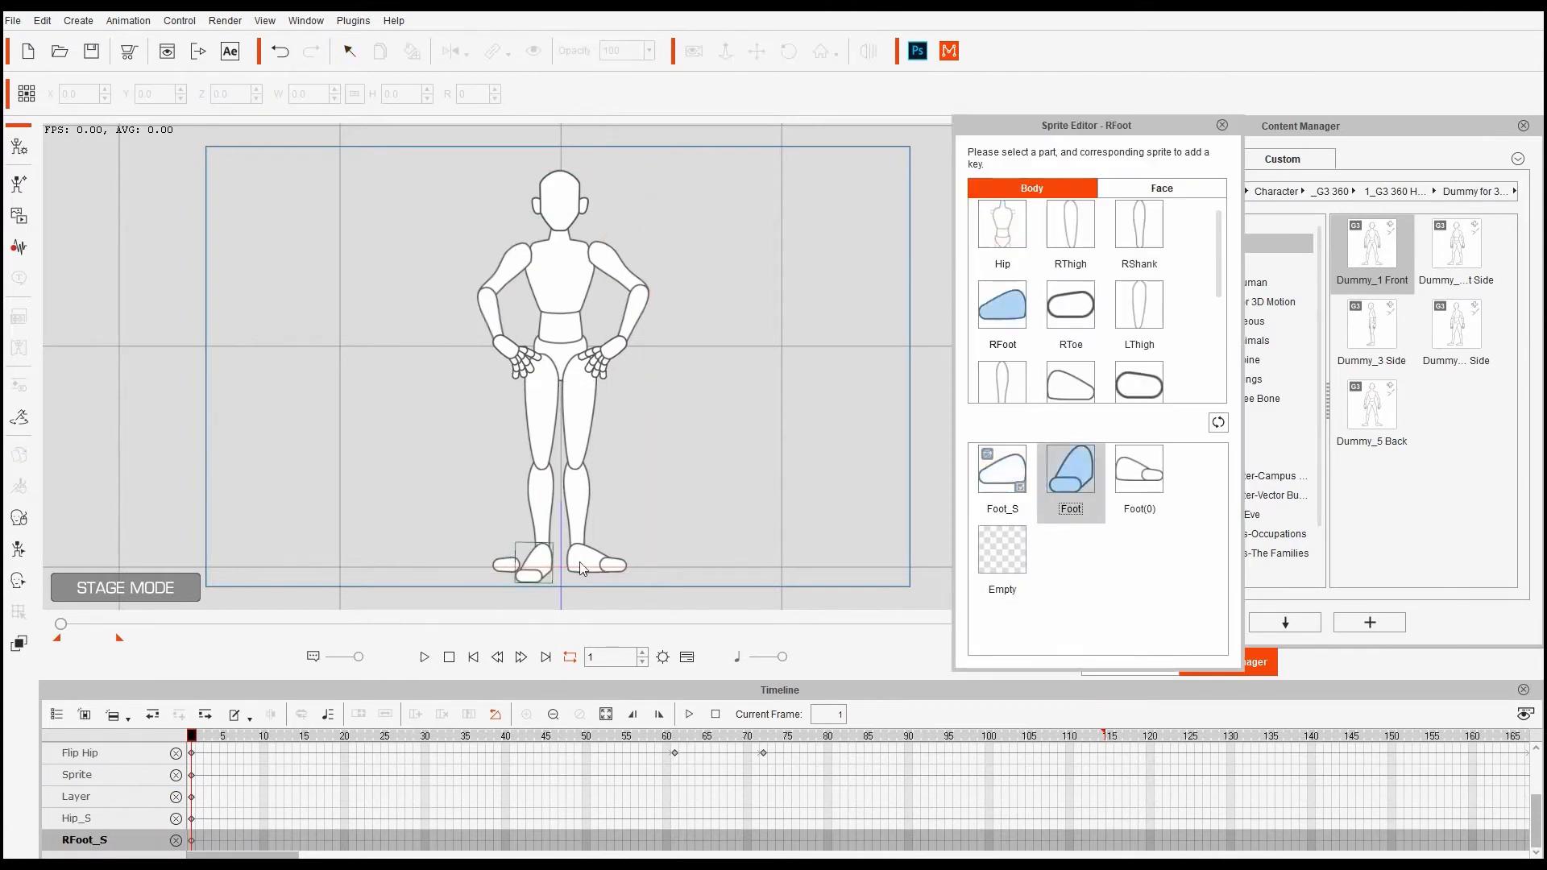
pyautogui.click(516, 568)
pyautogui.click(1076, 465)
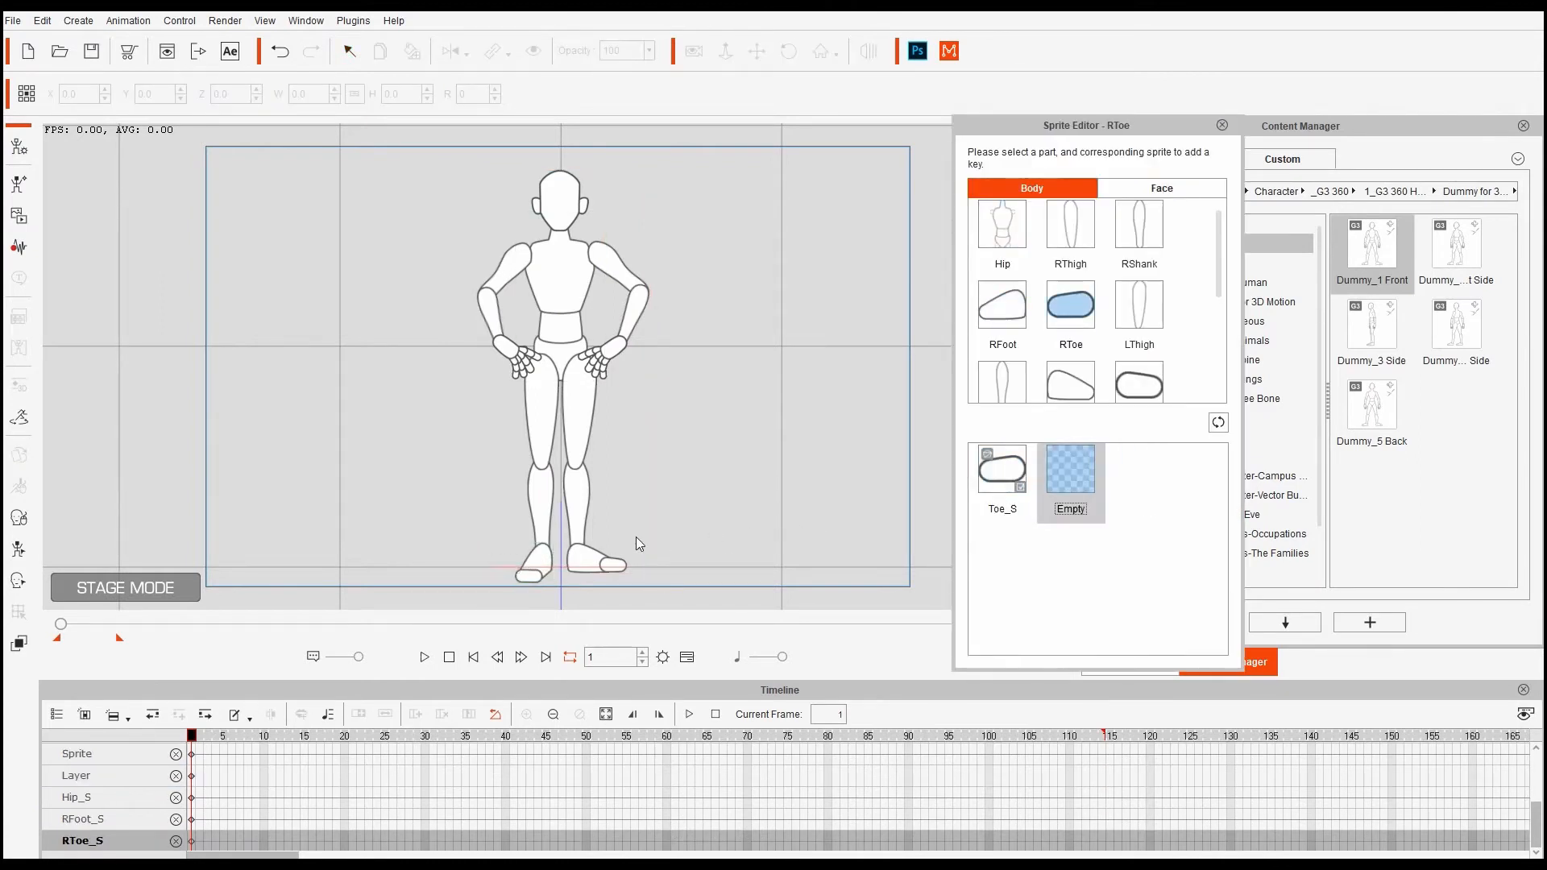
pyautogui.click(566, 560)
pyautogui.click(1070, 471)
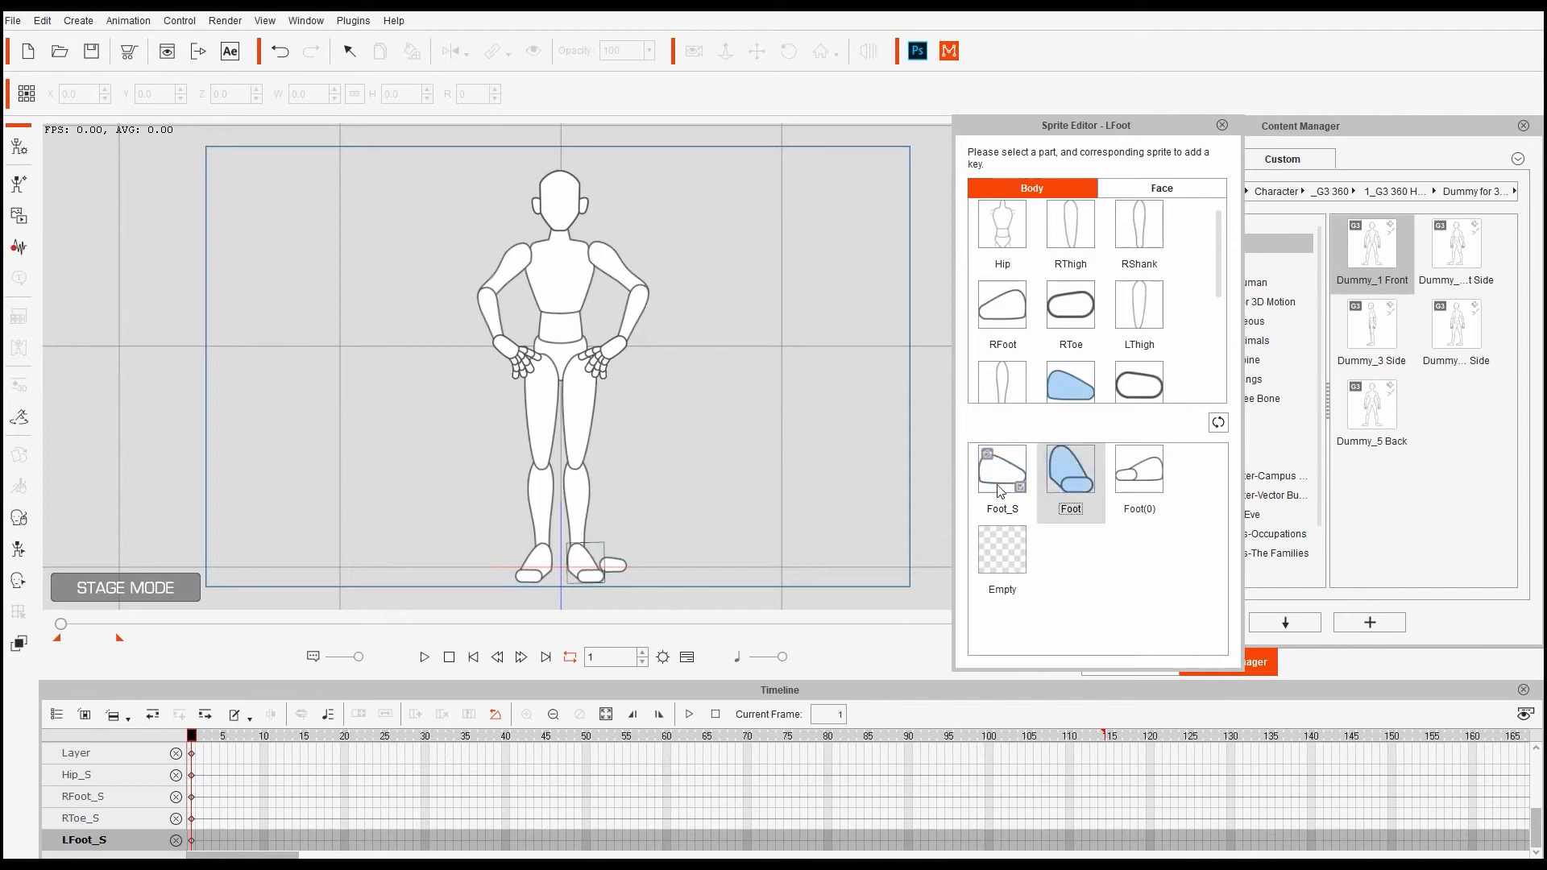
pyautogui.click(625, 561)
pyautogui.click(1075, 476)
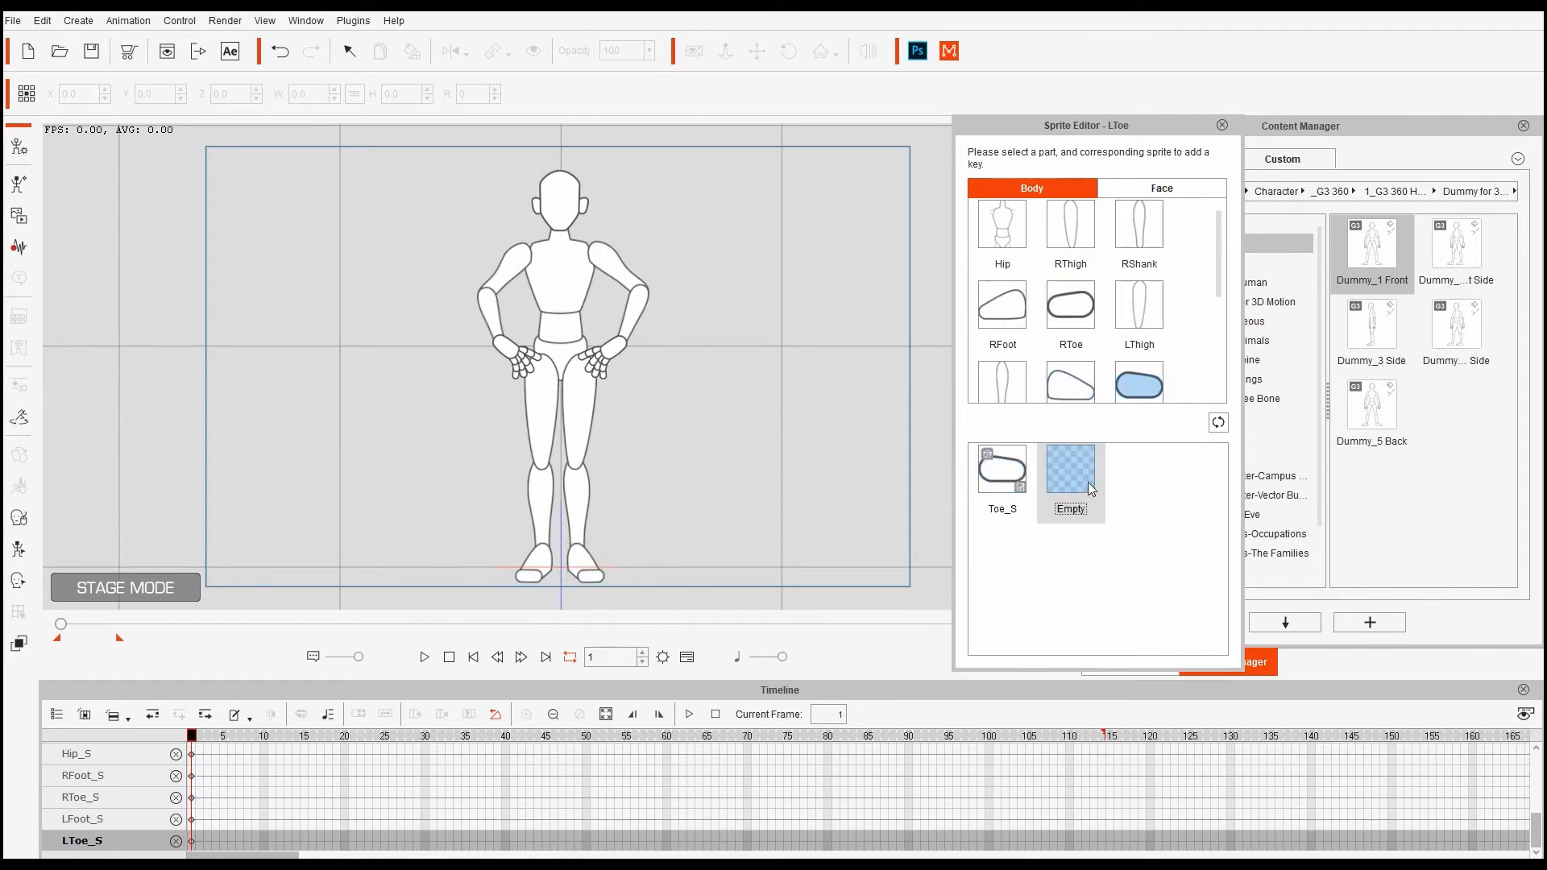
# - Key the left toe Empty, right foot Foot_S and right toe Toe_S, then check the pose at frame 19
pyautogui.click(225, 736)
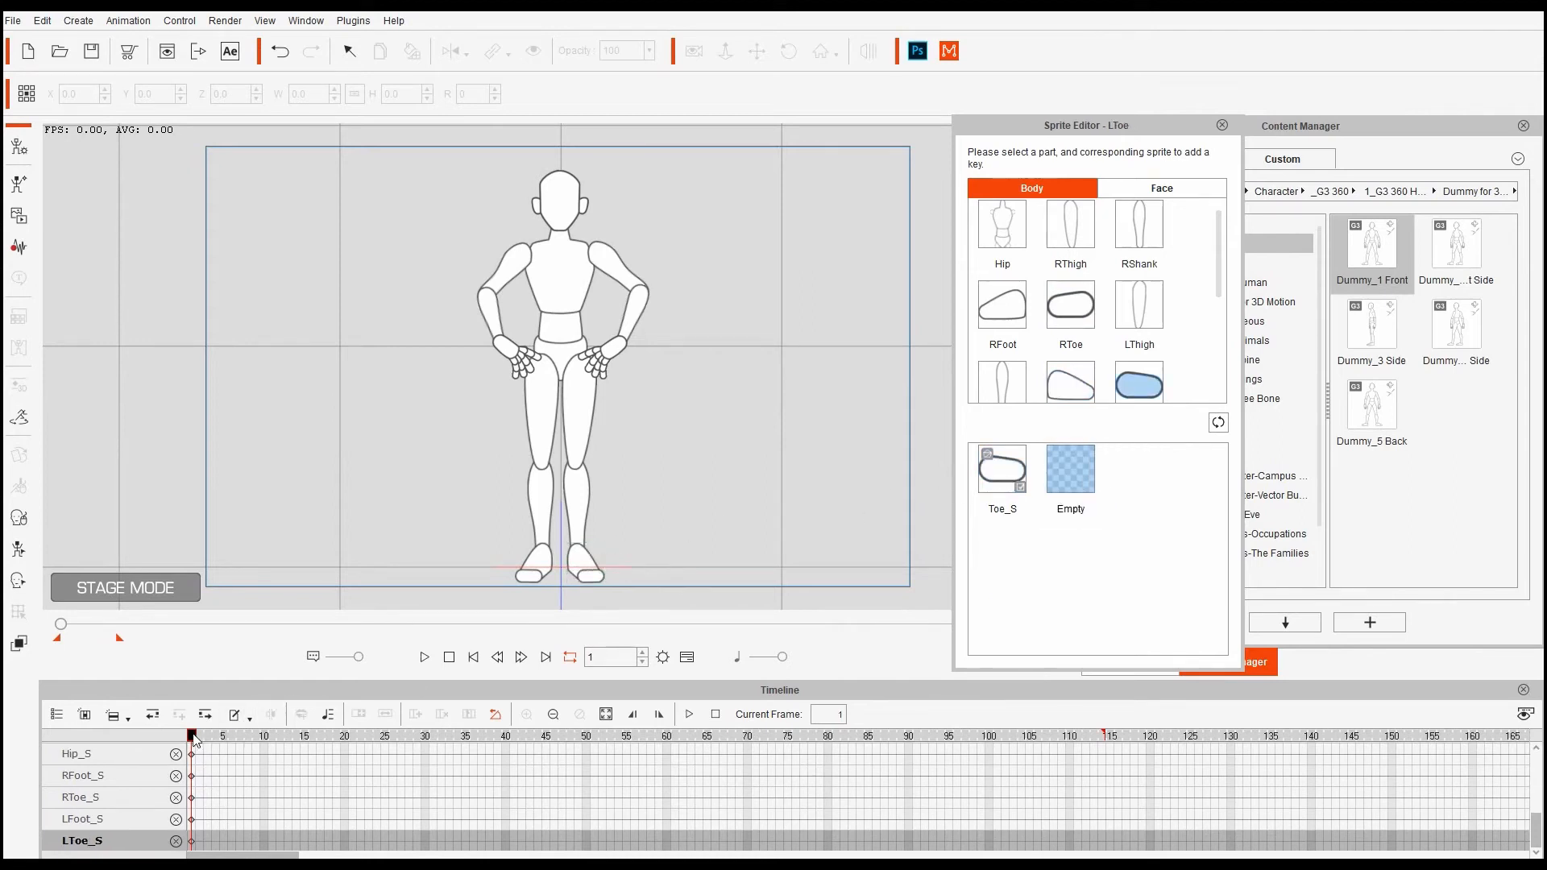
pyautogui.moveTo(224, 736); pyautogui.dragTo(290, 749)
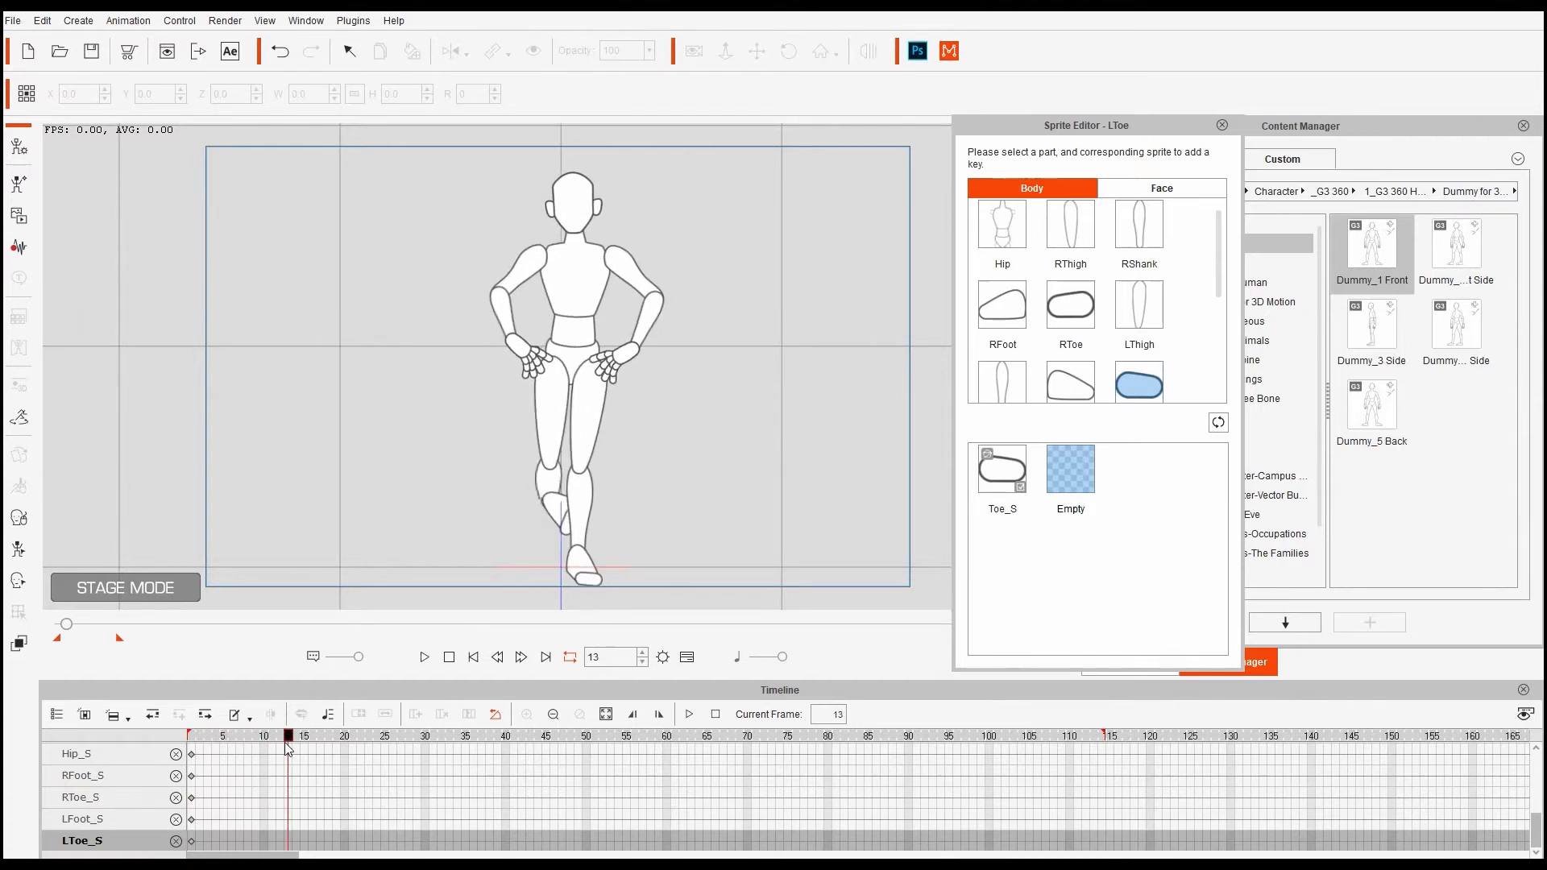
pyautogui.click(1015, 474)
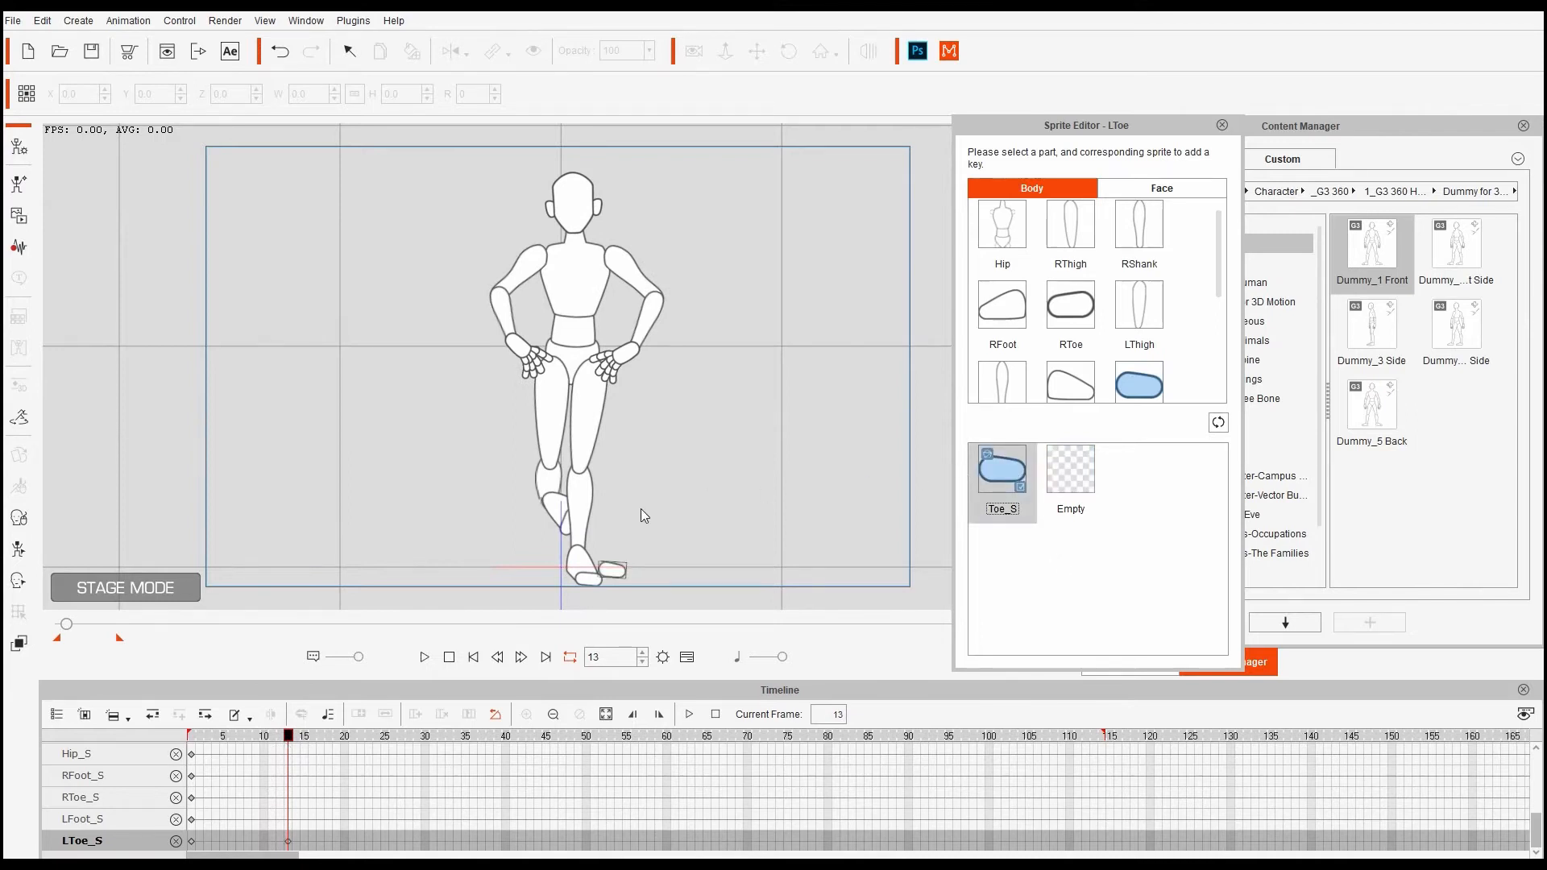
pyautogui.click(1067, 477)
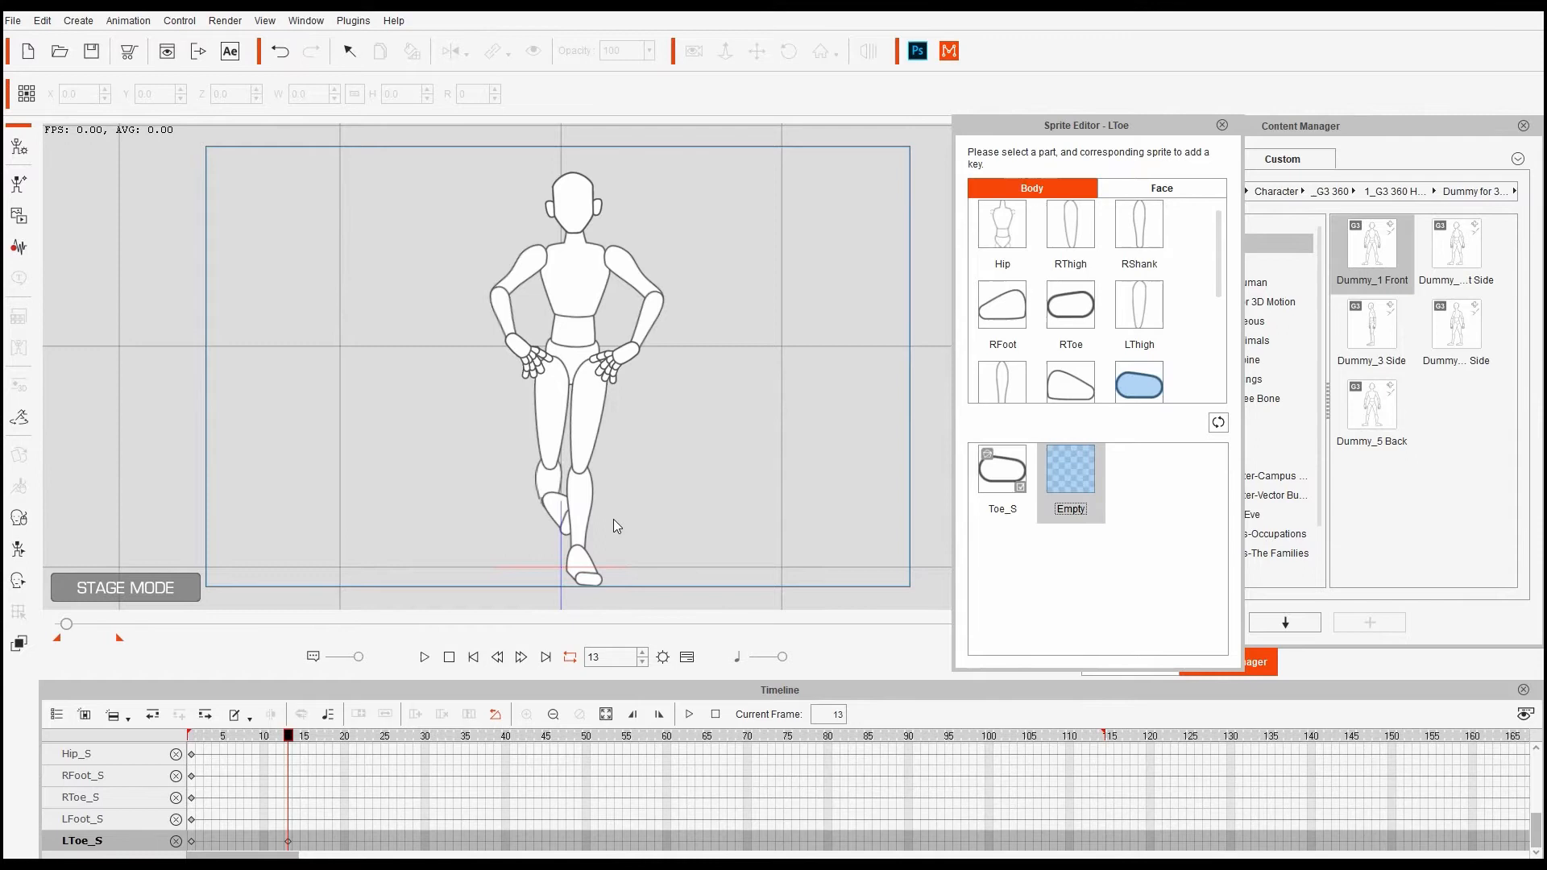
pyautogui.click(561, 516)
pyautogui.click(1002, 474)
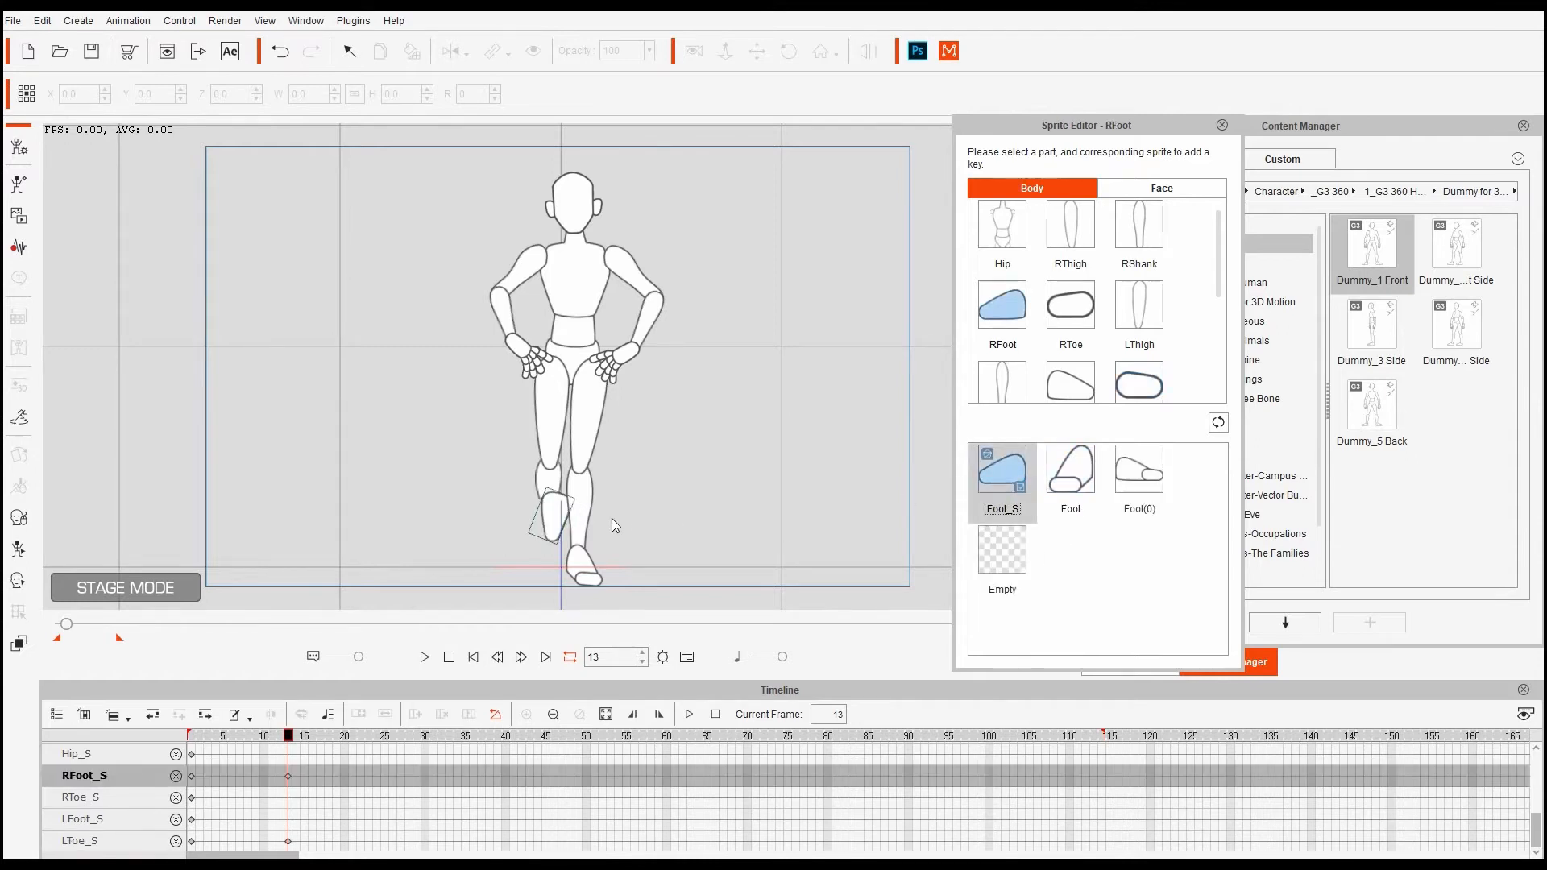
pyautogui.click(1070, 305)
pyautogui.click(1043, 472)
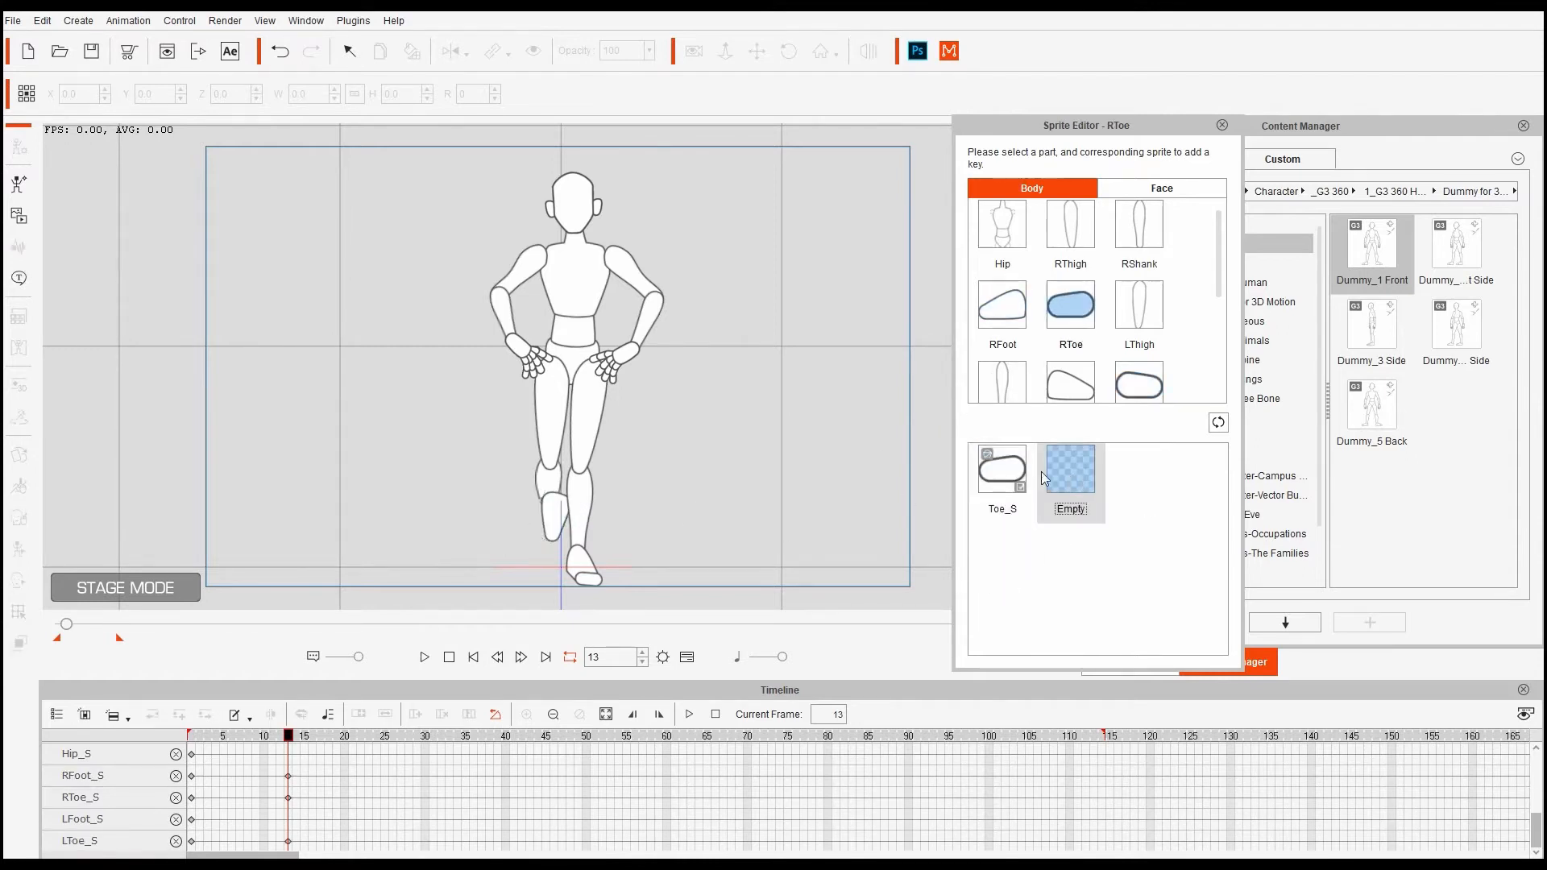
pyautogui.click(1011, 488)
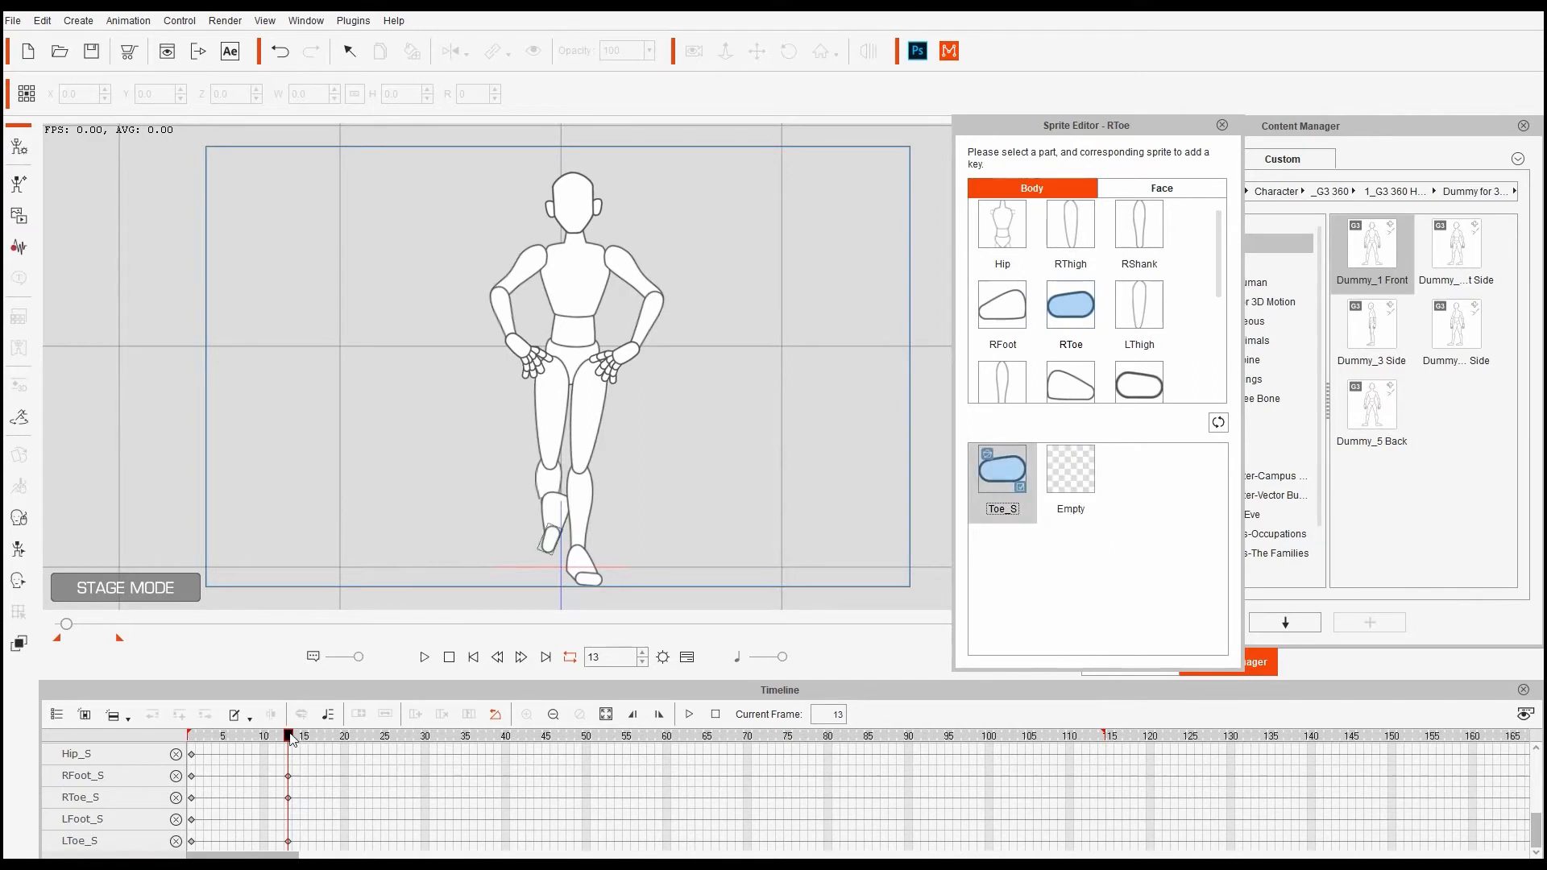
pyautogui.moveTo(291, 738); pyautogui.dragTo(647, 775)
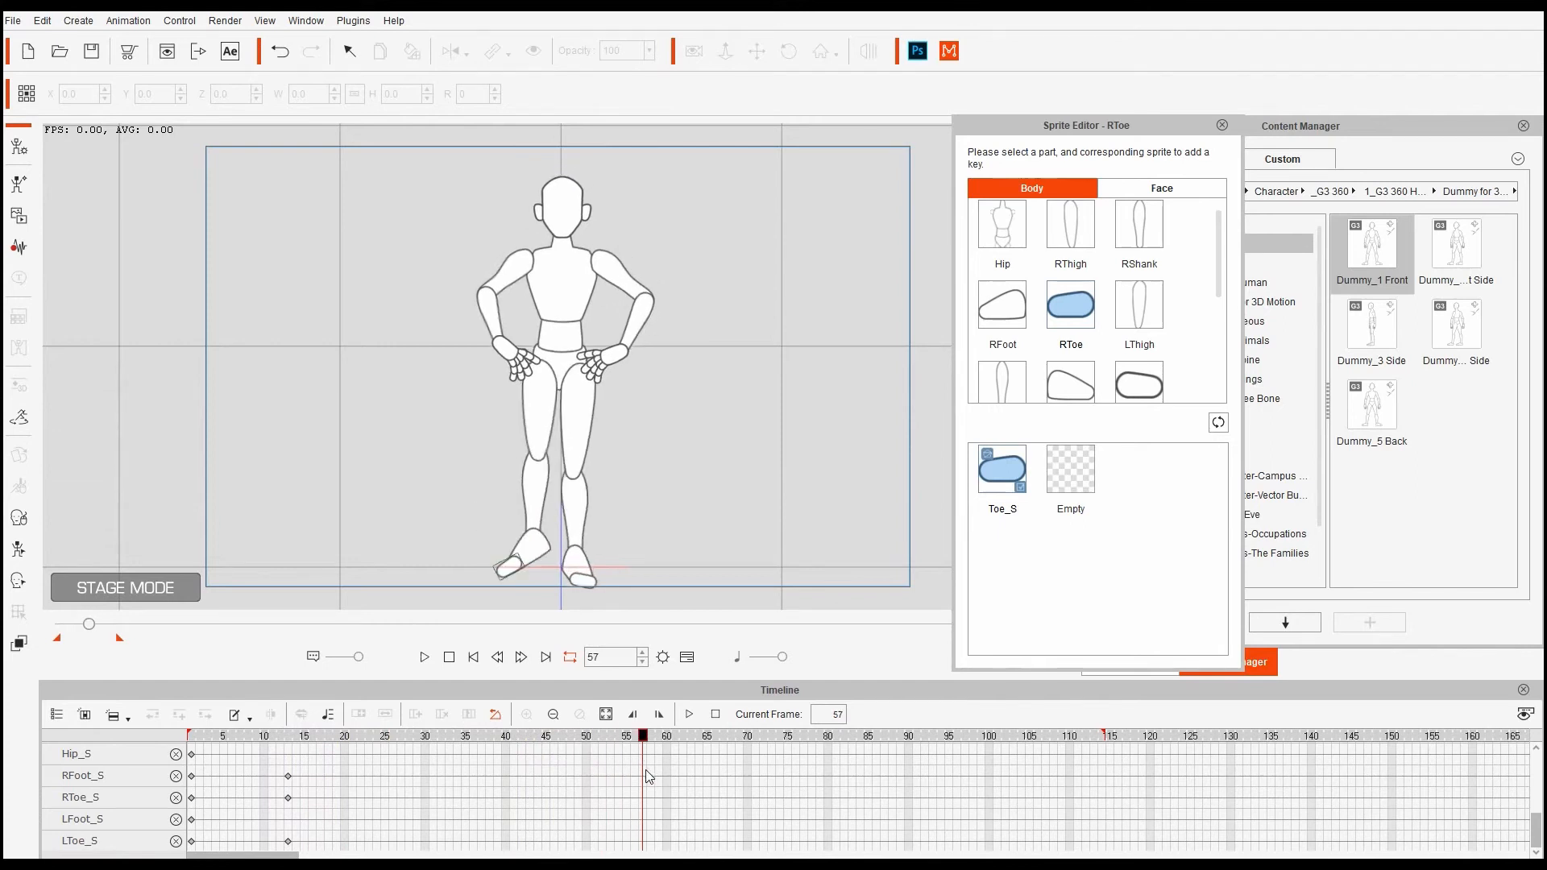
# - Key the right toe Empty and right foot Foot at frame 57, then move the right foot/toe sprite keys to frames 10 and 60
pyautogui.click(1060, 463)
pyautogui.click(1007, 310)
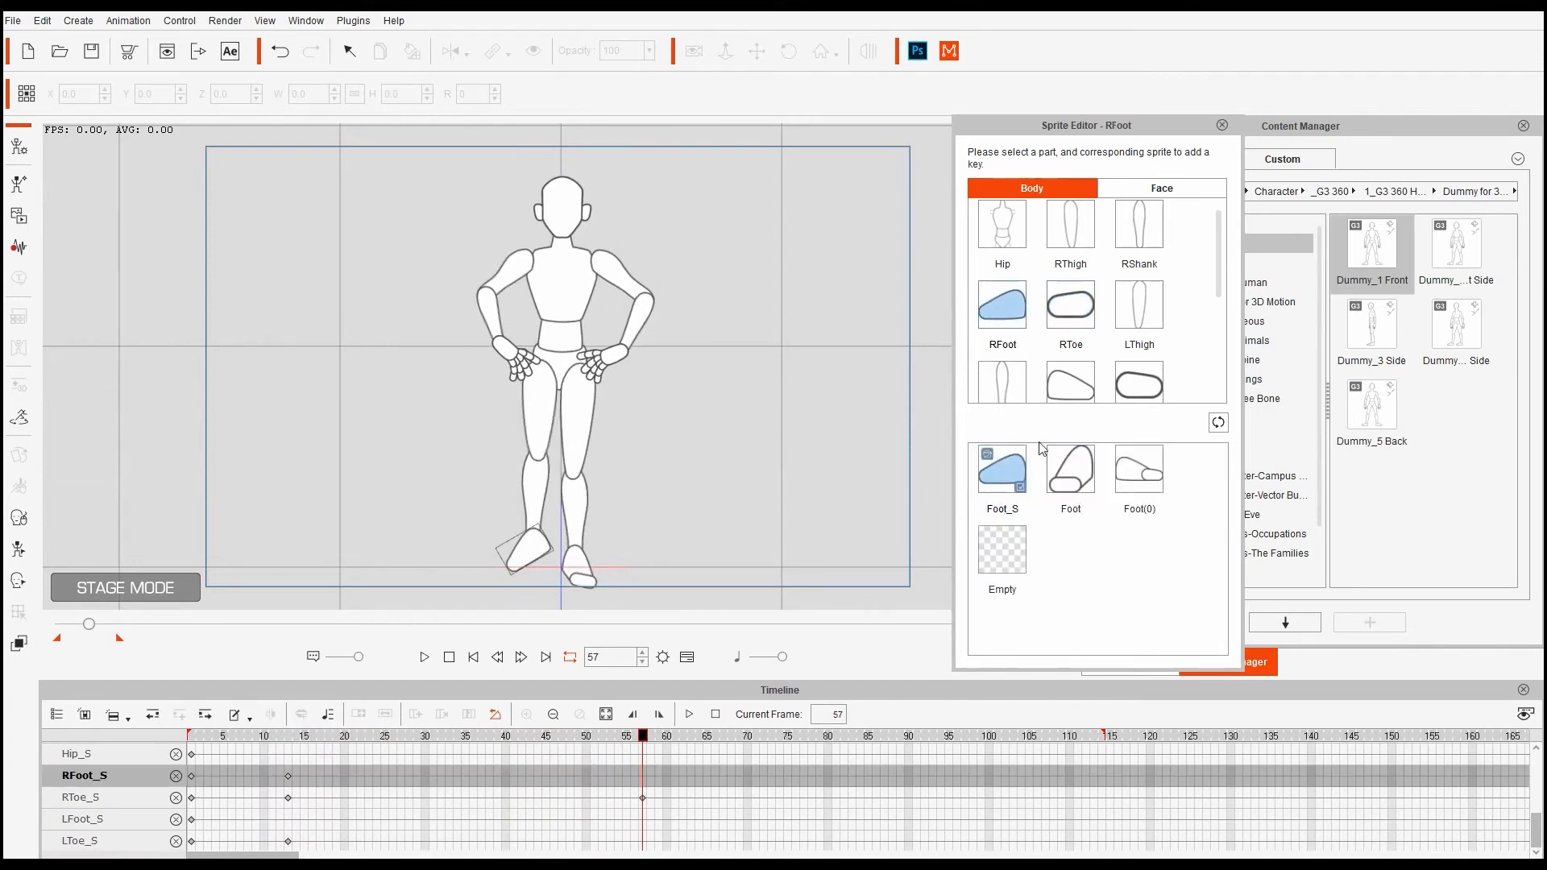
pyautogui.click(1070, 469)
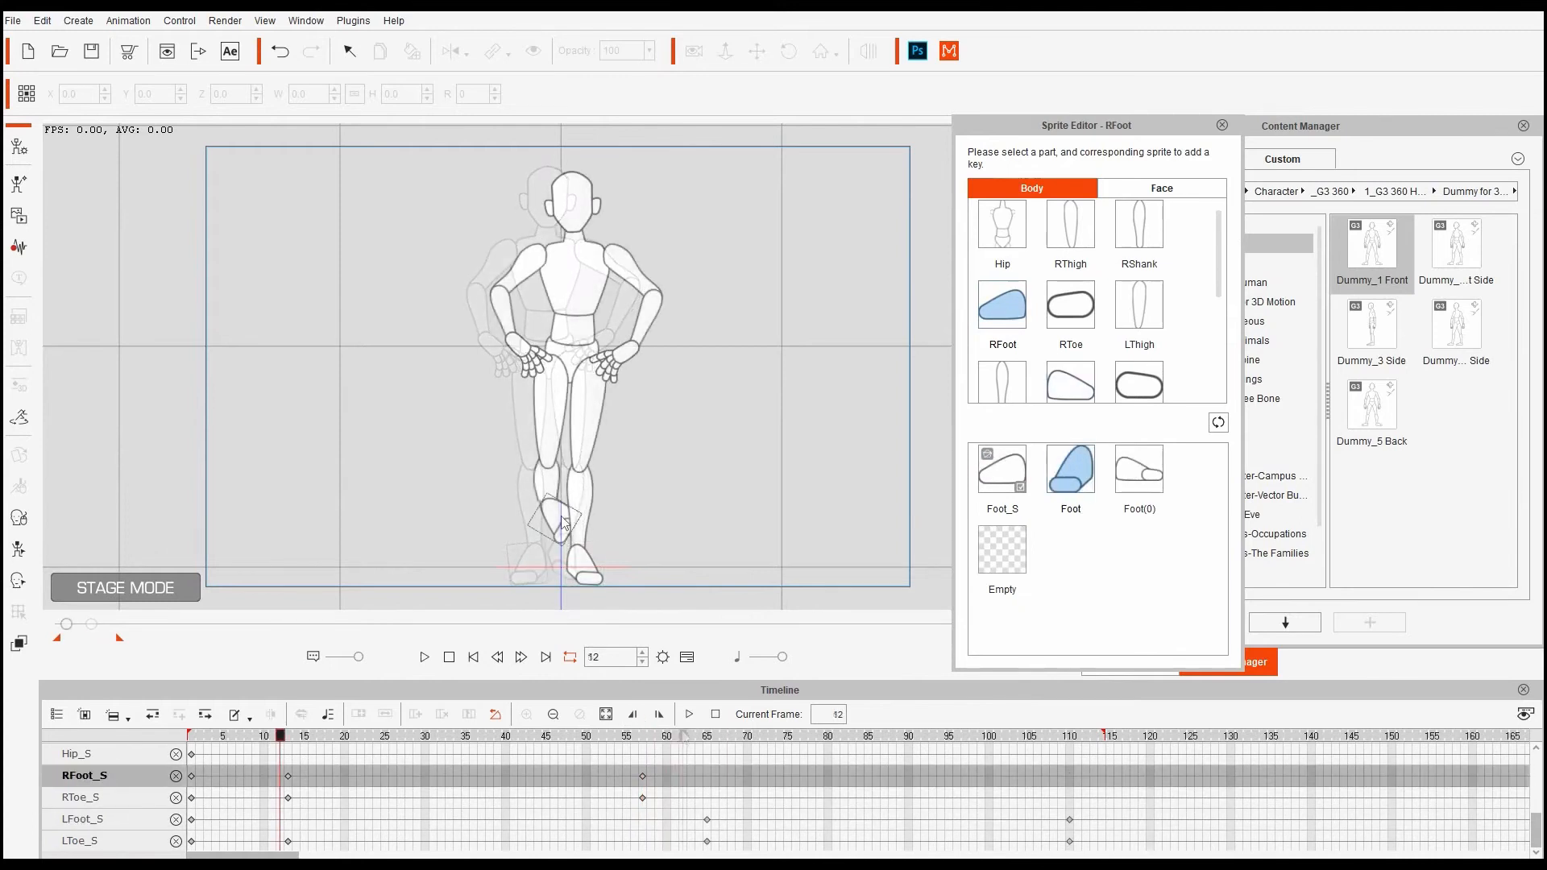
pyautogui.moveTo(280, 762); pyautogui.dragTo(262, 798)
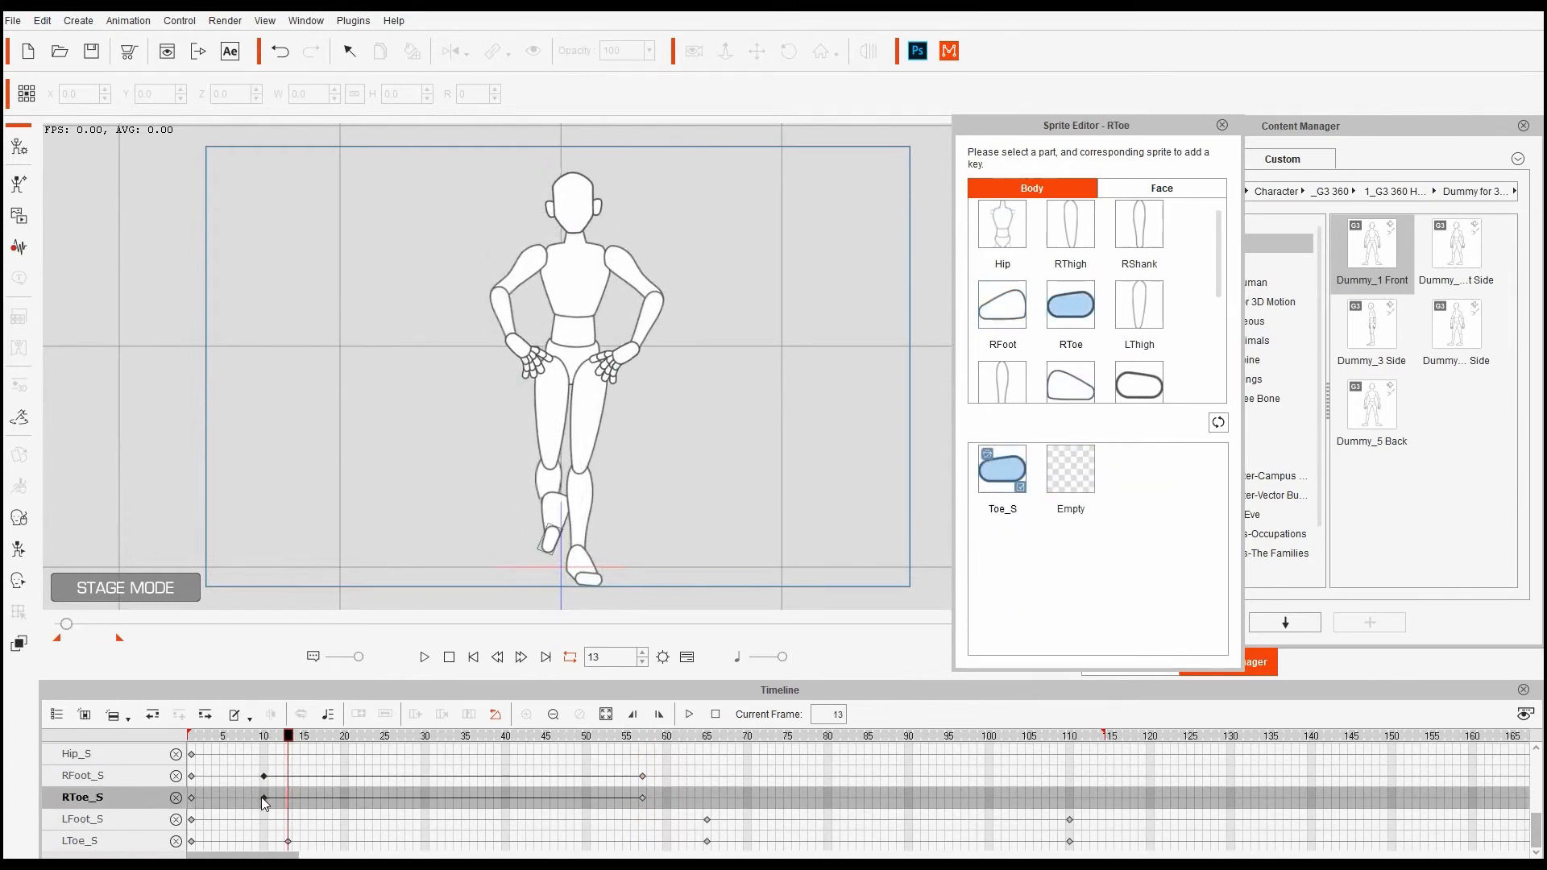
pyautogui.click(270, 739)
pyautogui.moveTo(270, 739); pyautogui.dragTo(668, 797)
pyautogui.moveTo(668, 738)
pyautogui.mouseDown()
pyautogui.moveTo(652, 739)
pyautogui.moveTo(690, 751)
pyautogui.mouseUp()
# - Move the left foot and toe sprite keys to frame 63 and preview the dance through frame 111
pyautogui.moveTo(711, 815); pyautogui.dragTo(699, 846)
pyautogui.moveTo(706, 842); pyautogui.dragTo(690, 842)
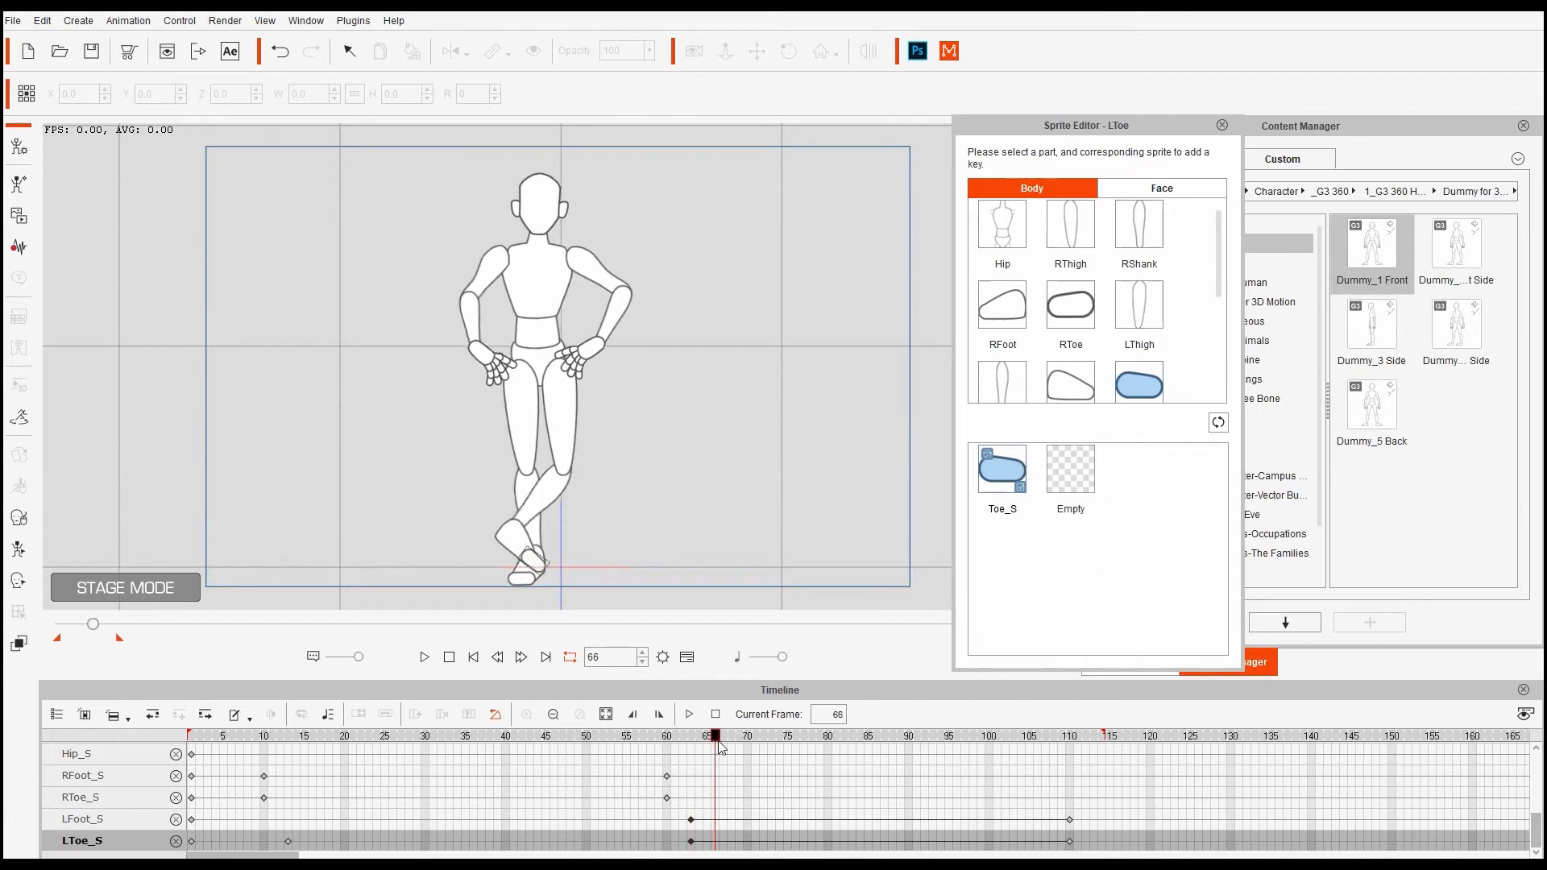
pyautogui.moveTo(719, 747); pyautogui.dragTo(691, 763)
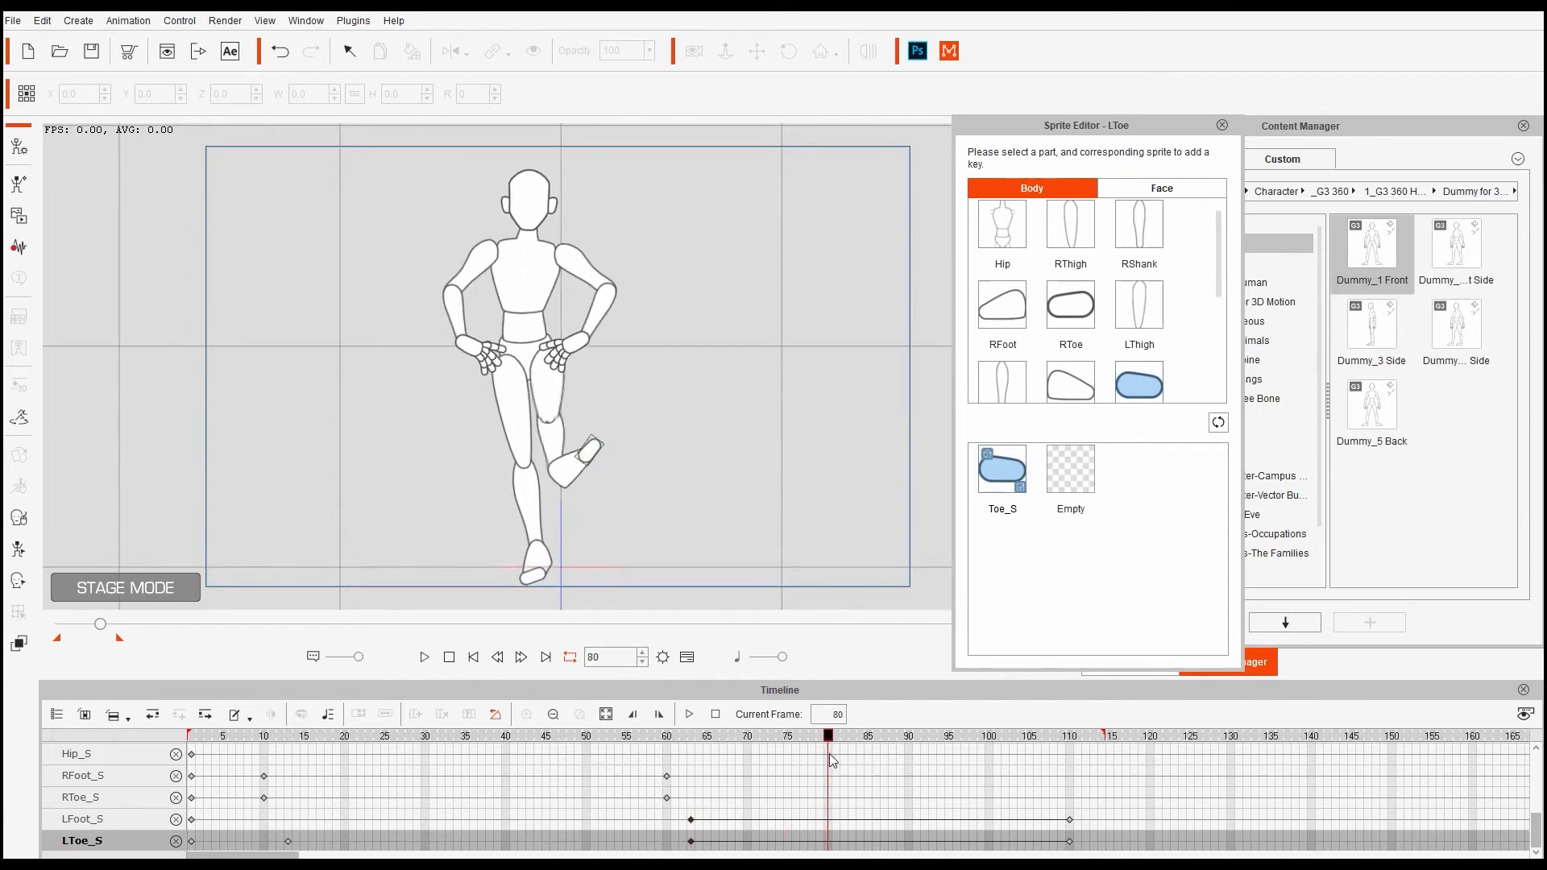
pyautogui.moveTo(832, 760); pyautogui.dragTo(937, 757)
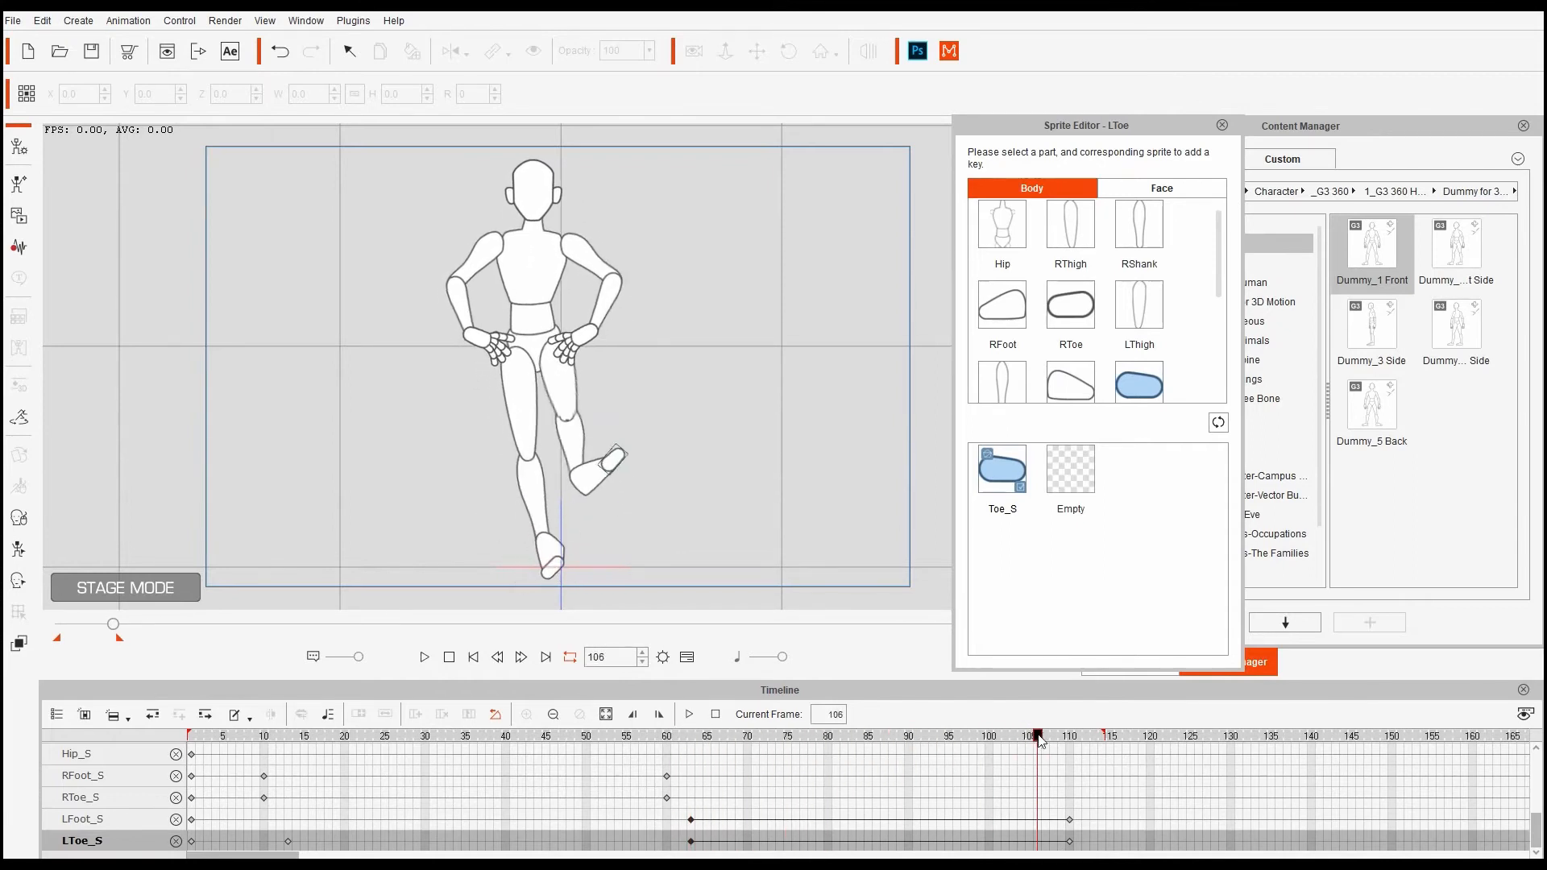
pyautogui.moveTo(1060, 739); pyautogui.dragTo(1079, 735)
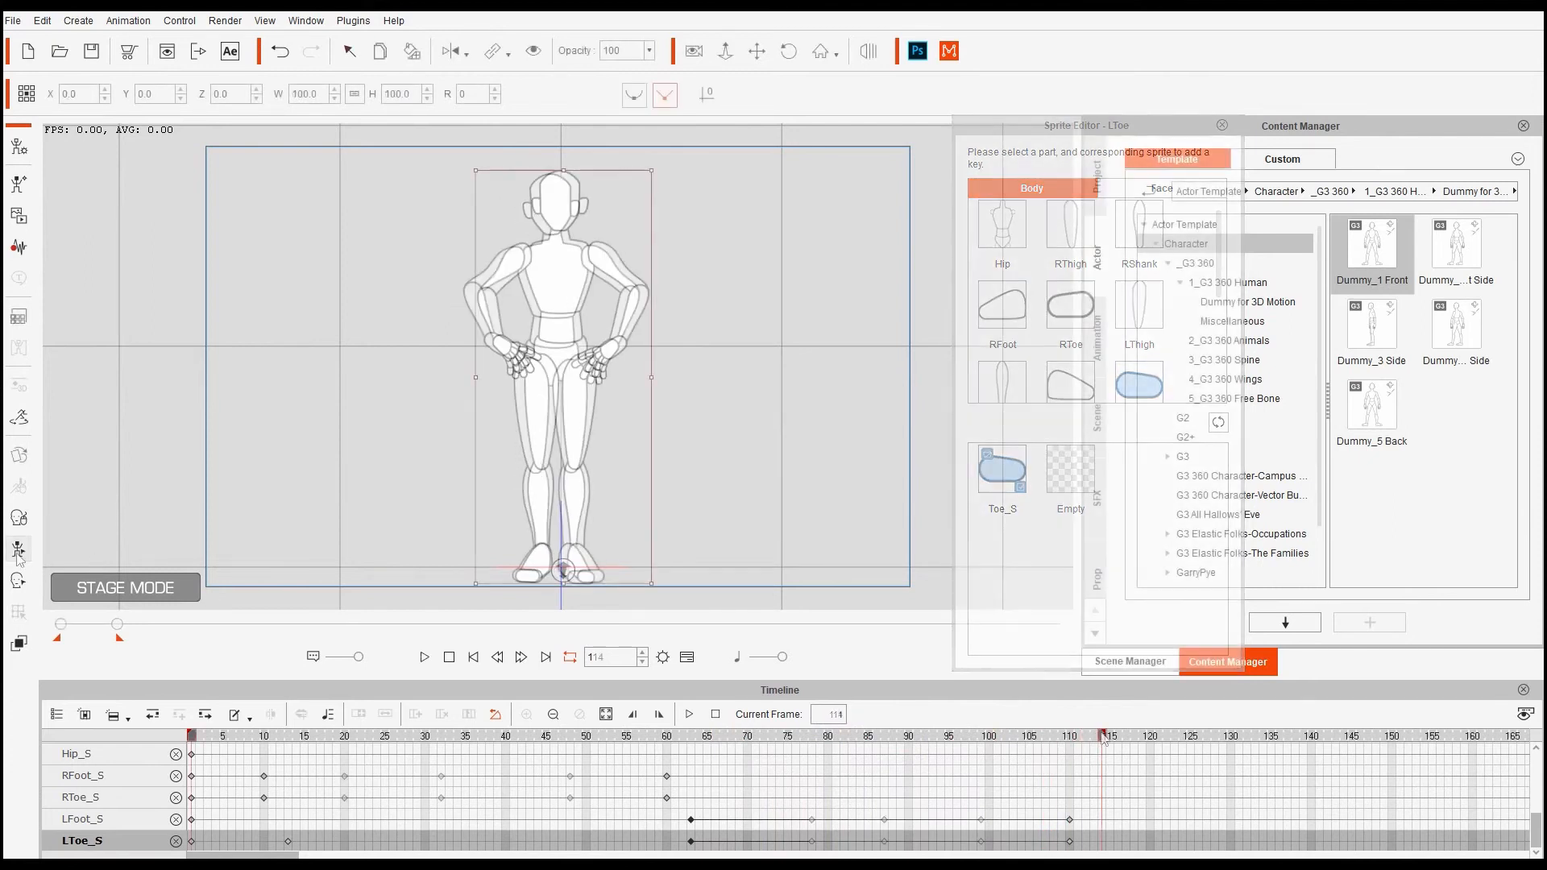
pyautogui.click(19, 549)
# - Select the raised right foot and set its motion keys at frames 20 and 30
pyautogui.moveTo(192, 736); pyautogui.dragTo(334, 749)
pyautogui.click(529, 476)
pyautogui.click(1381, 400)
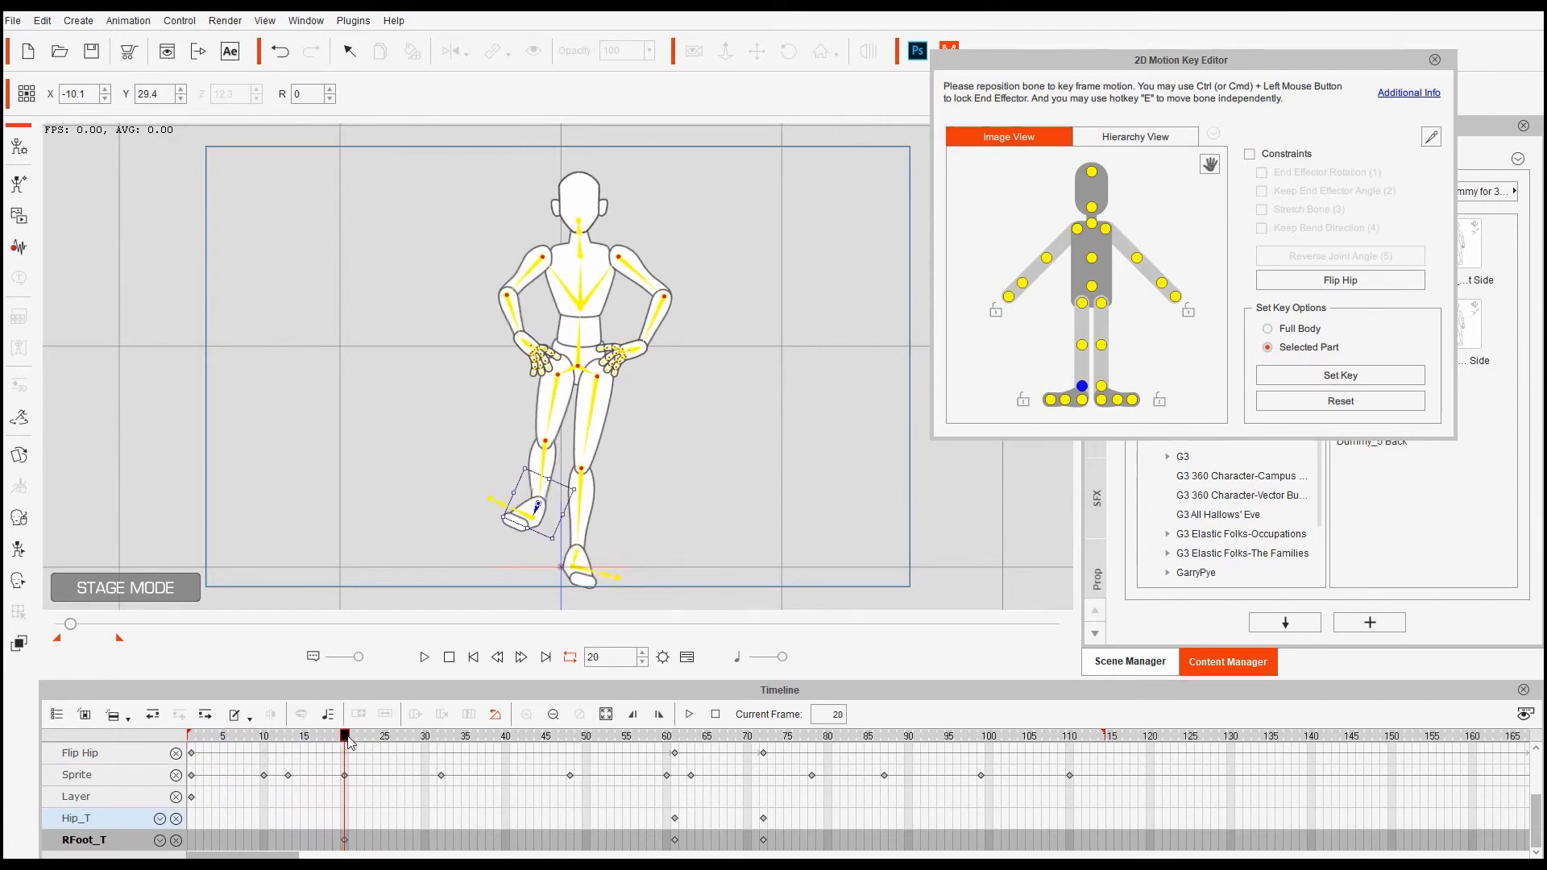
pyautogui.moveTo(408, 739); pyautogui.dragTo(425, 740)
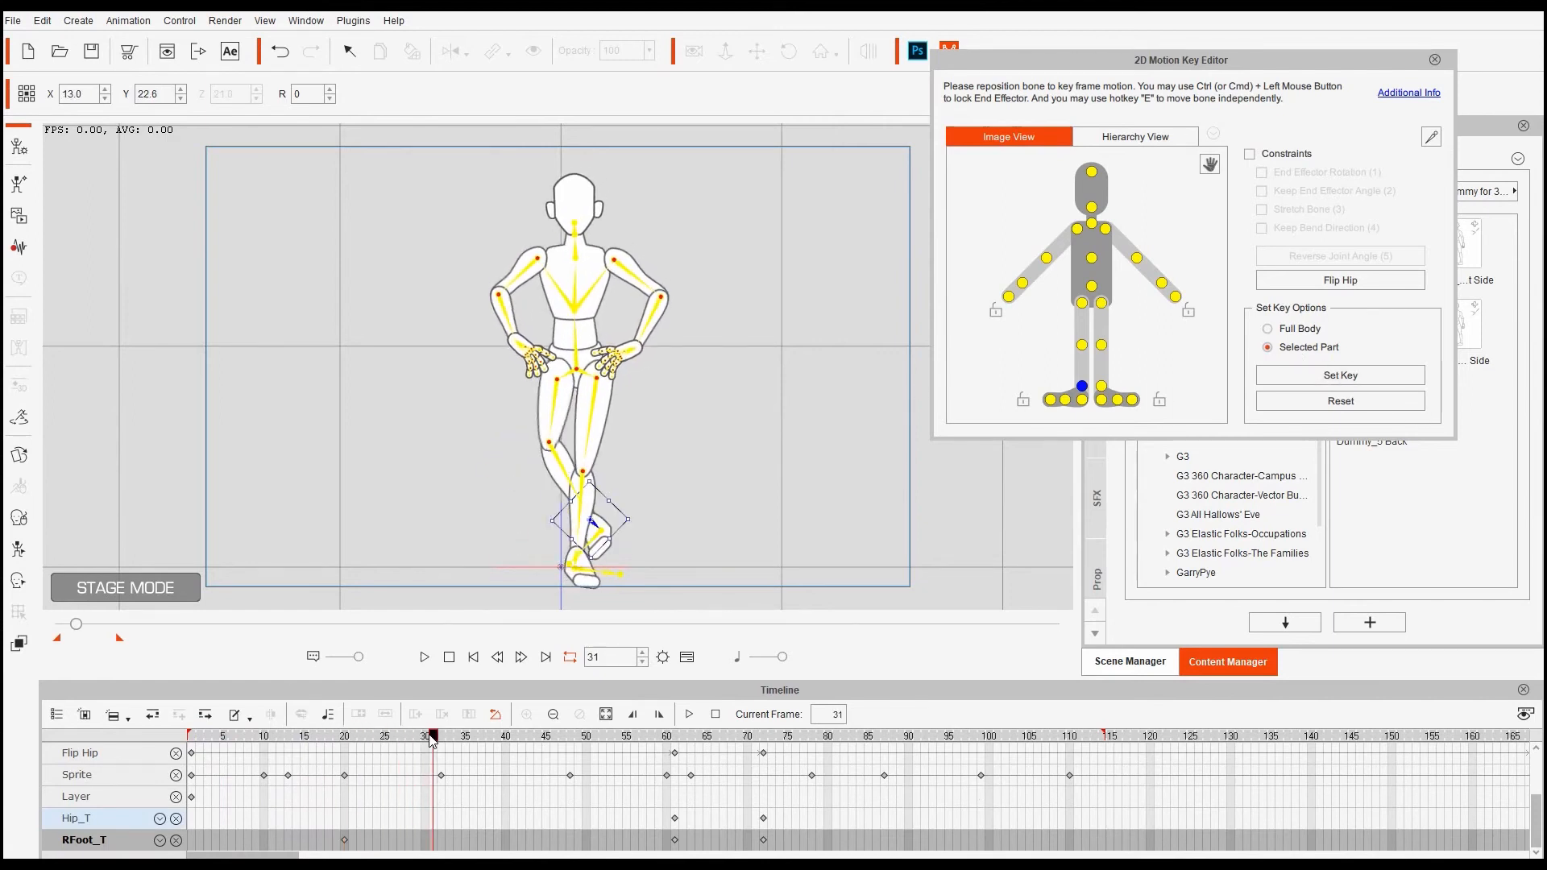
pyautogui.click(1341, 376)
pyautogui.click(405, 739)
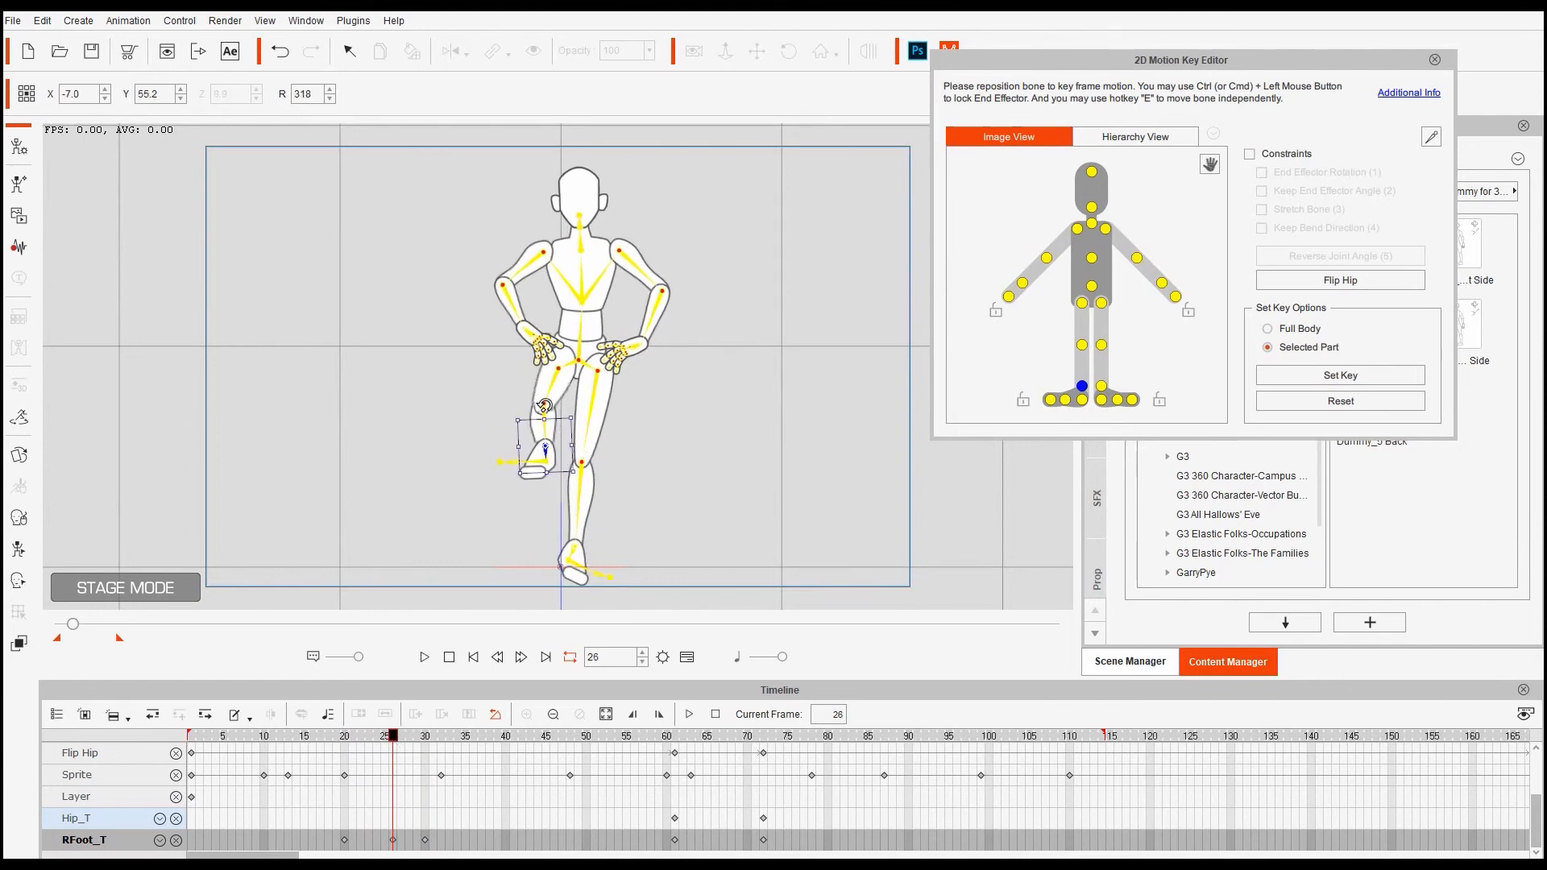
# - Add a right foot key at frame 44 and review the leg motion across frames 17–50
pyautogui.moveTo(382, 742); pyautogui.dragTo(327, 761)
pyautogui.moveTo(441, 777); pyautogui.dragTo(403, 798)
pyautogui.moveTo(524, 802); pyautogui.dragTo(529, 809)
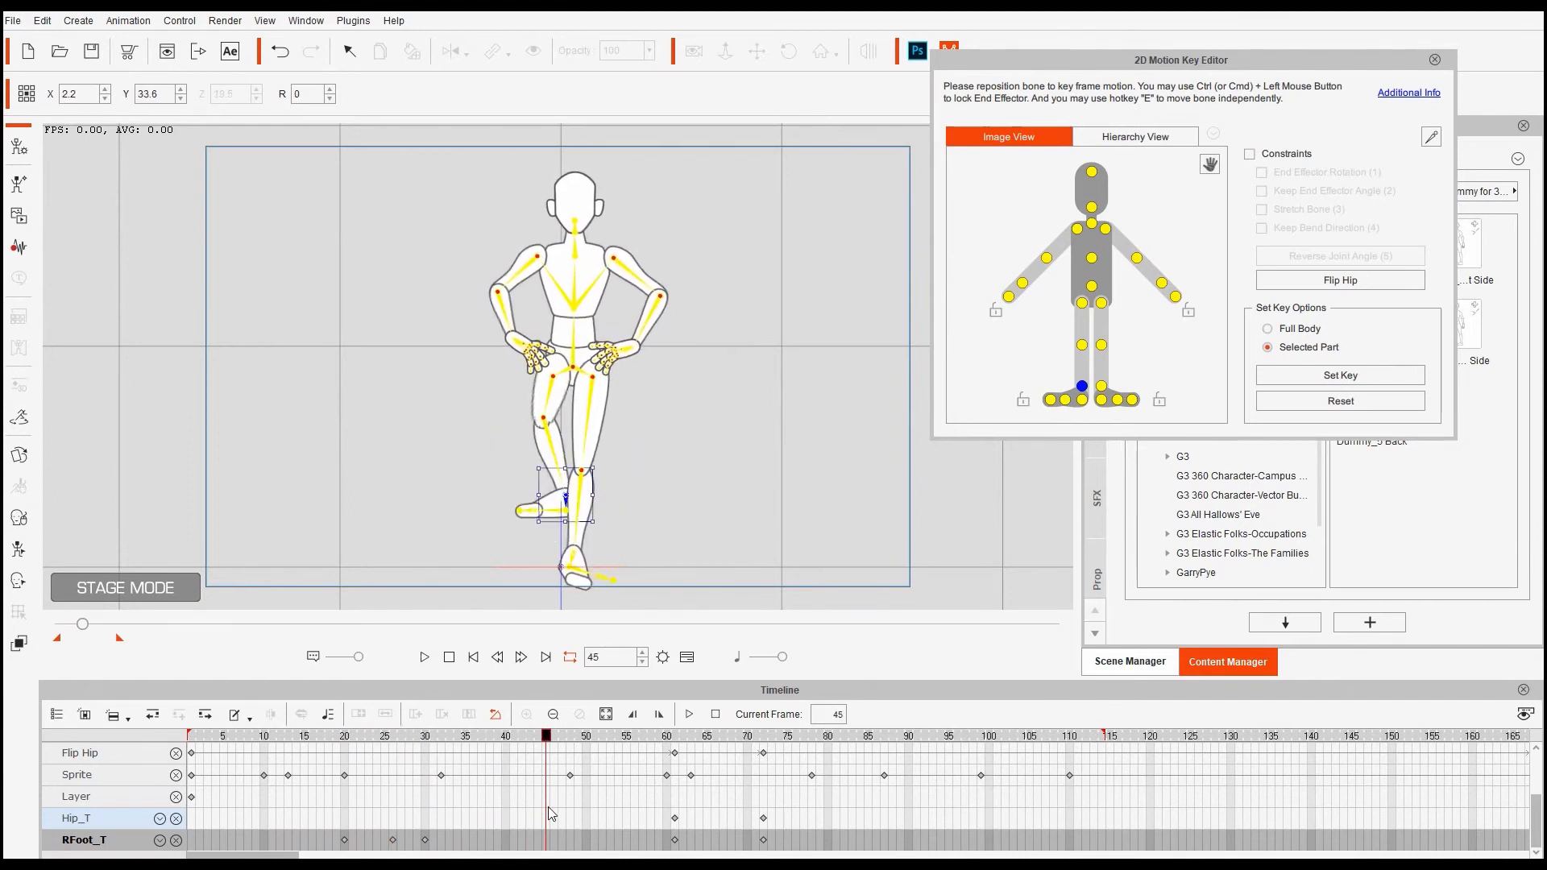
pyautogui.click(1340, 376)
pyautogui.click(547, 735)
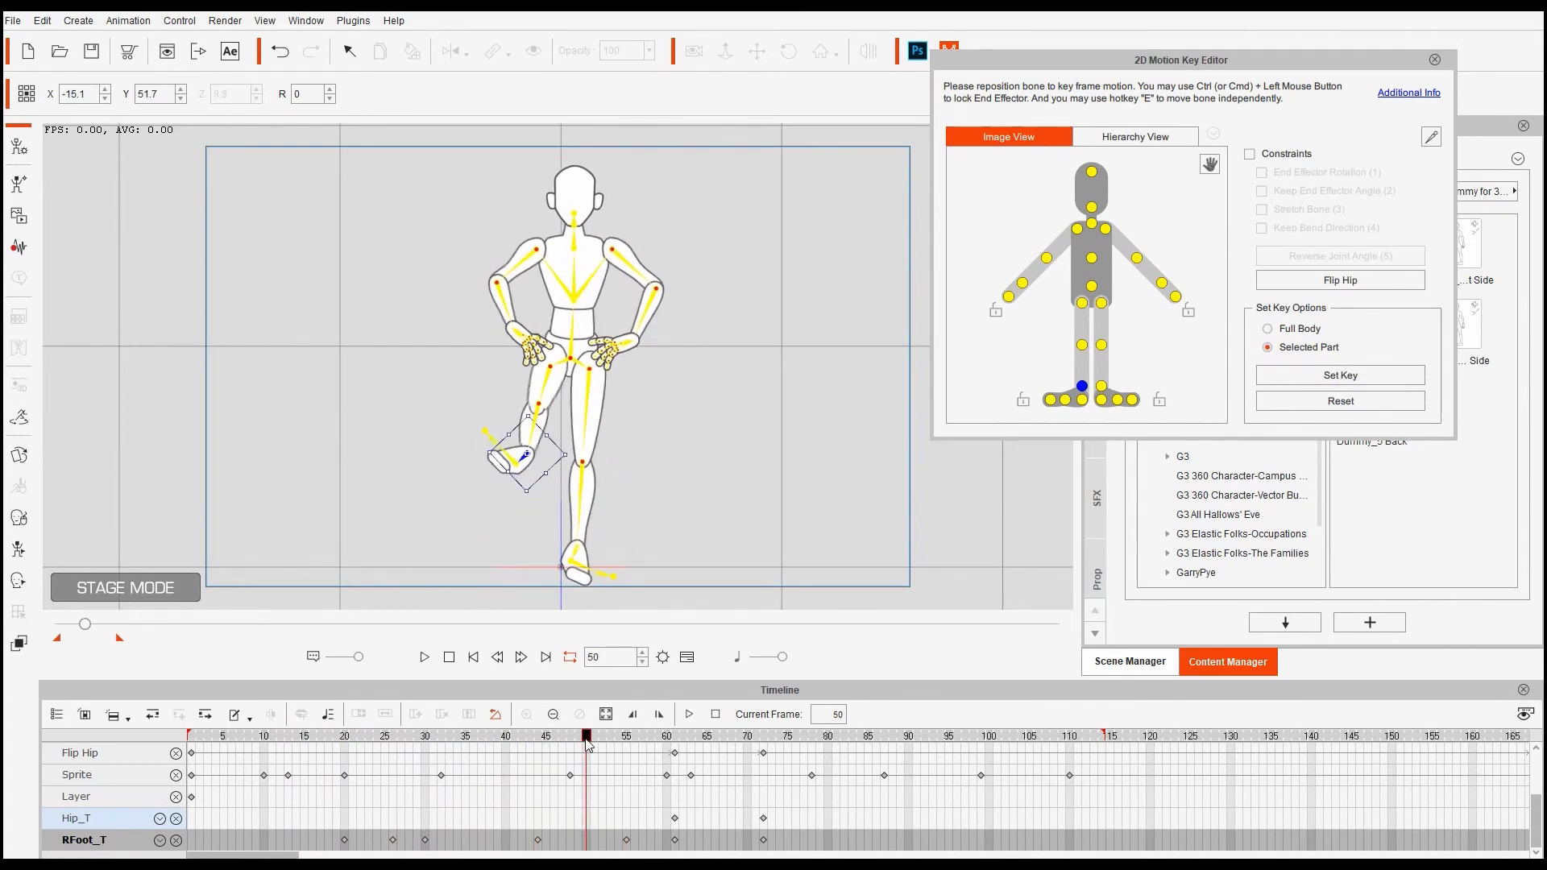
pyautogui.moveTo(588, 741); pyautogui.dragTo(683, 749)
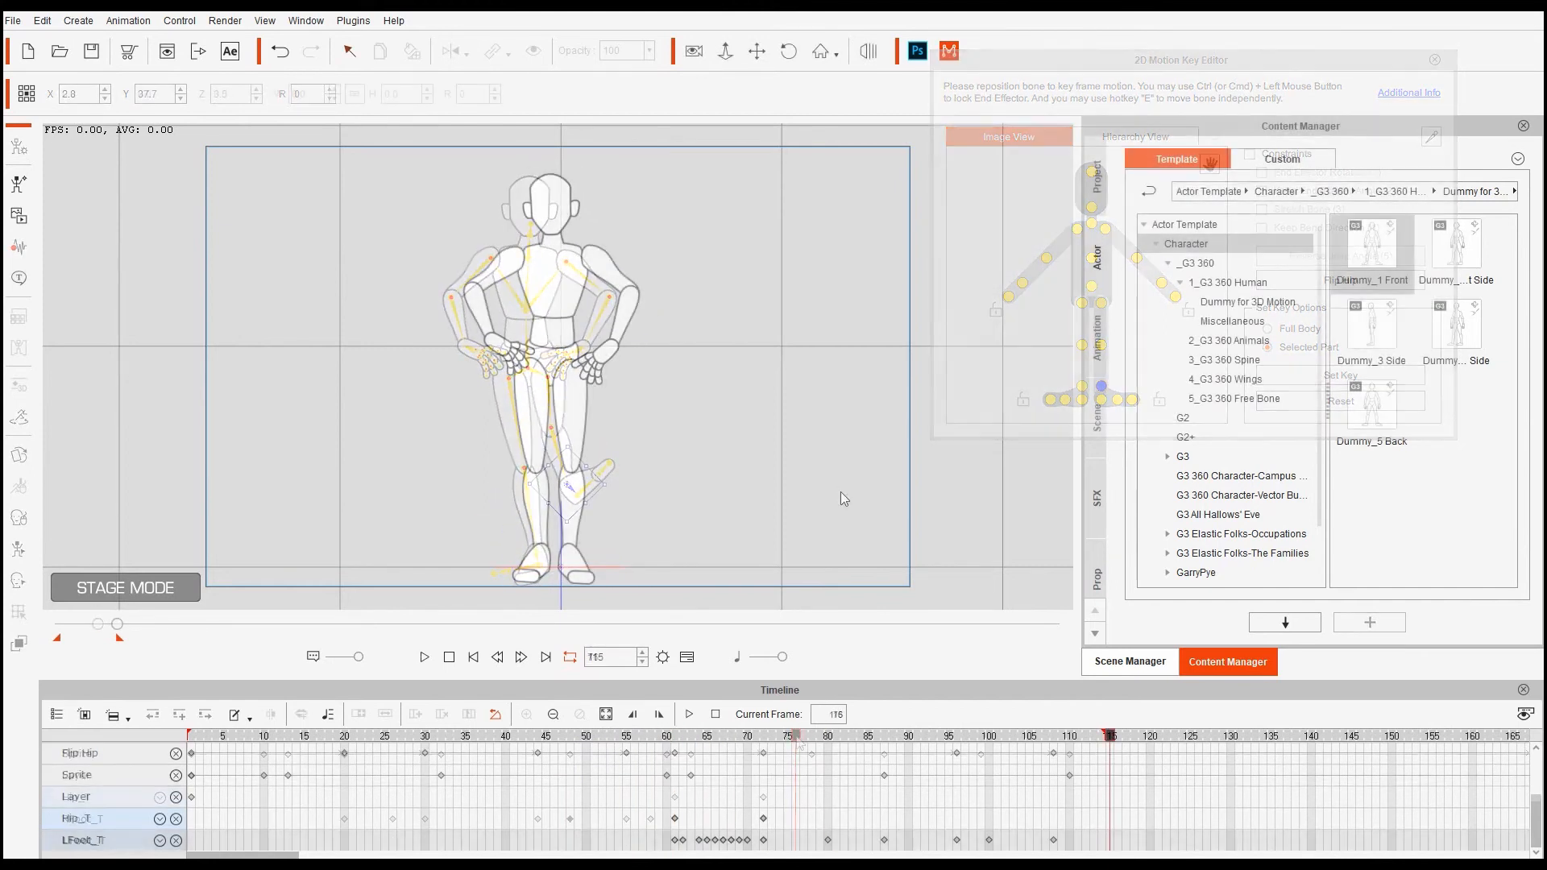
pyautogui.click(450, 658)
pyautogui.moveTo(196, 741); pyautogui.dragTo(454, 741)
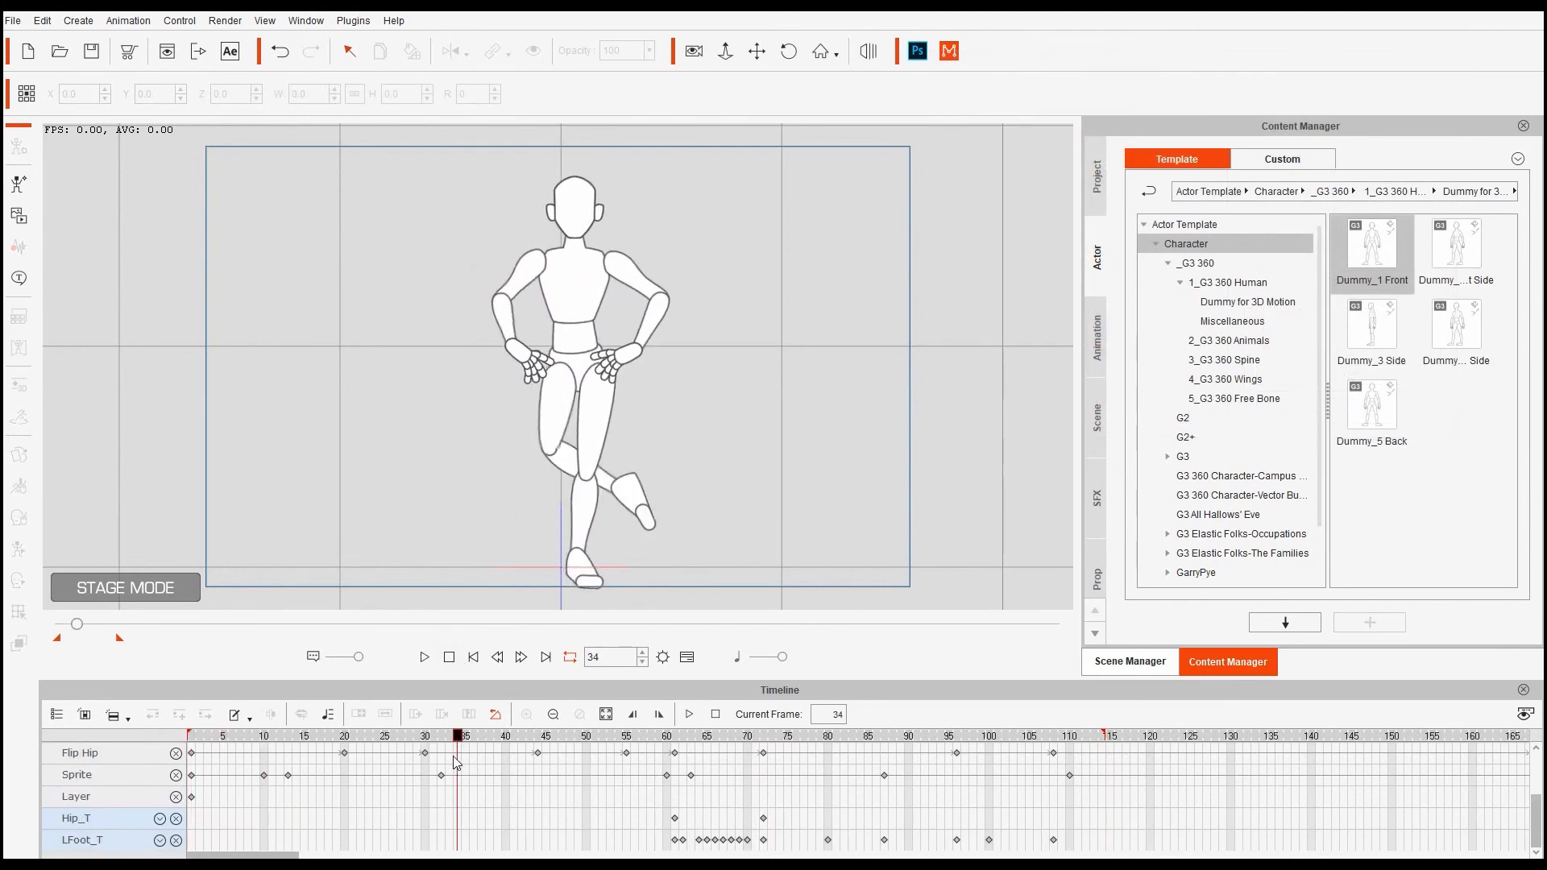
pyautogui.click(568, 476)
# - In the Layer Editor at frame 22, try bringing the right shank in front of a reference layer
pyautogui.click(18, 645)
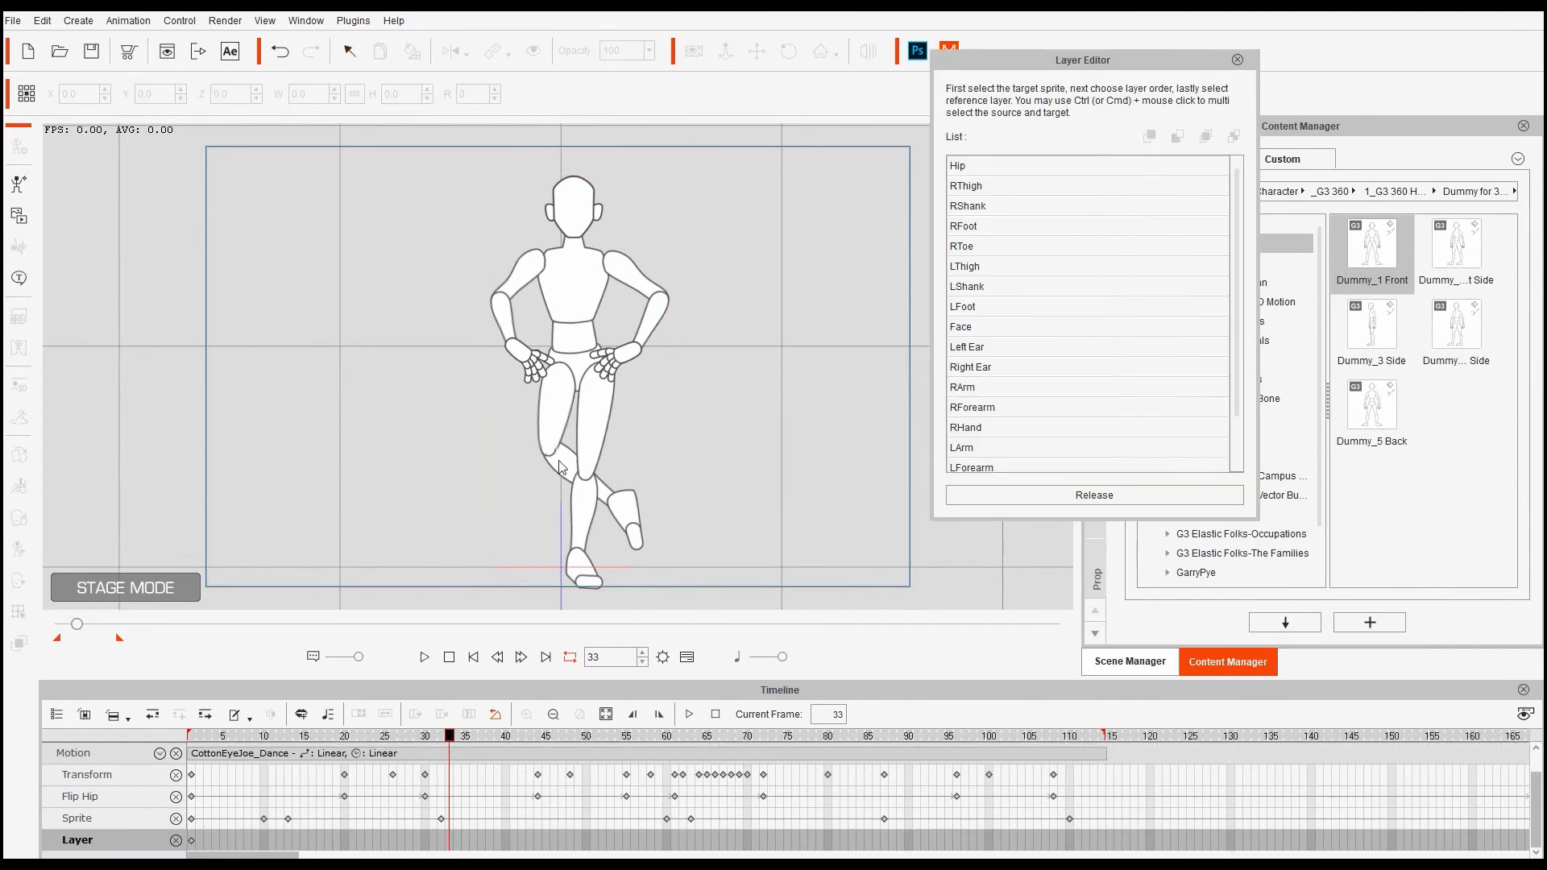
pyautogui.moveTo(451, 743); pyautogui.dragTo(401, 759)
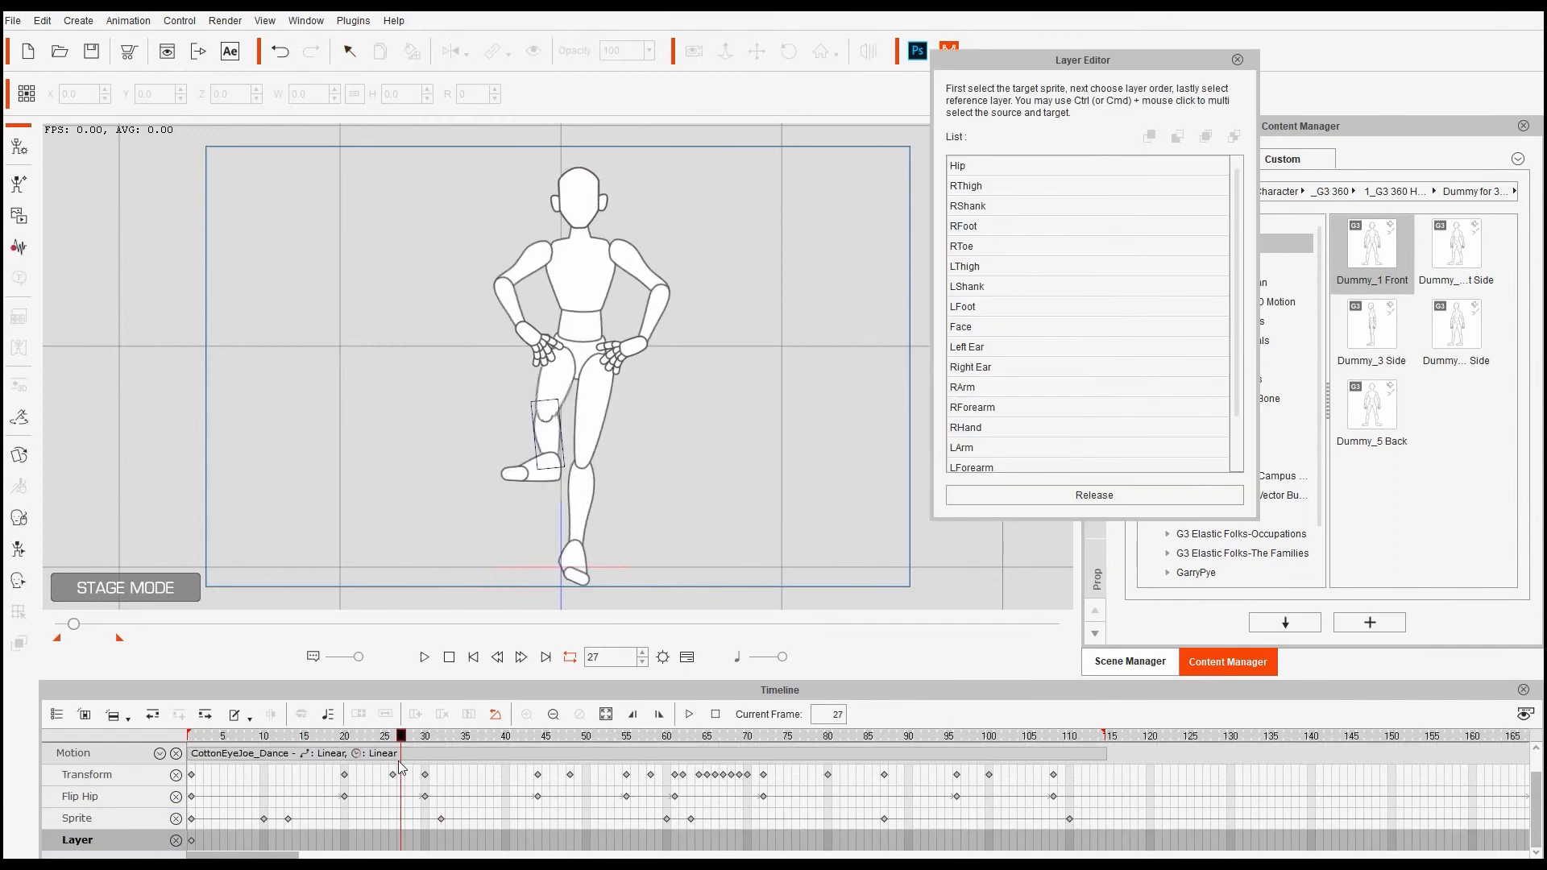
pyautogui.click(556, 446)
pyautogui.click(1148, 137)
pyautogui.click(598, 415)
pyautogui.click(552, 441)
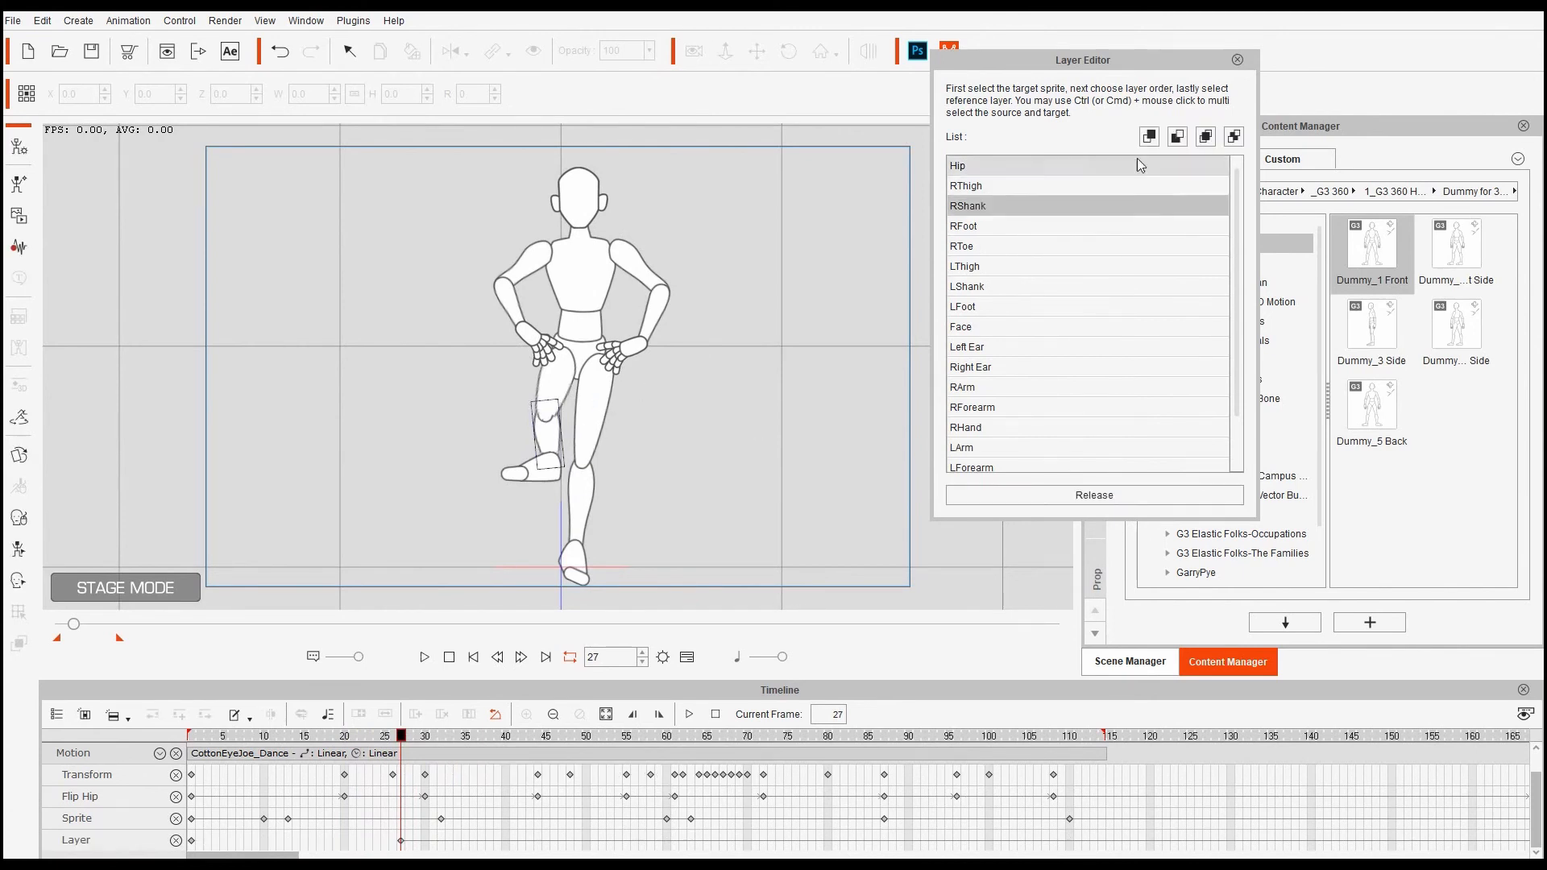
pyautogui.click(1148, 137)
pyautogui.click(597, 418)
pyautogui.click(552, 441)
pyautogui.click(1149, 137)
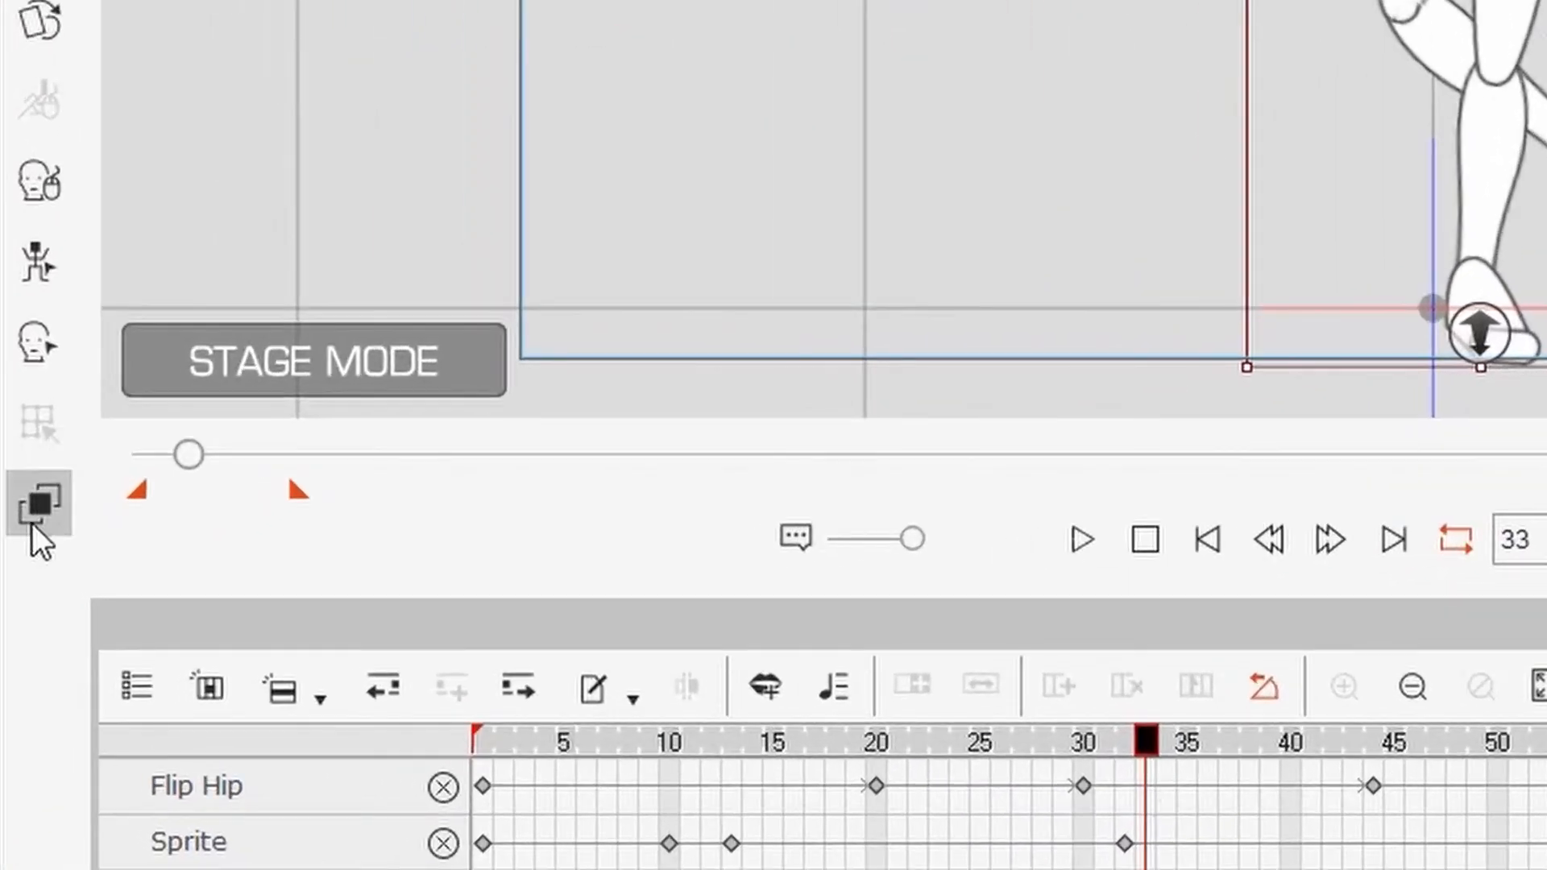
# - At frame 25, bring the right shank to the front using the left thigh as reference
pyautogui.click(17, 644)
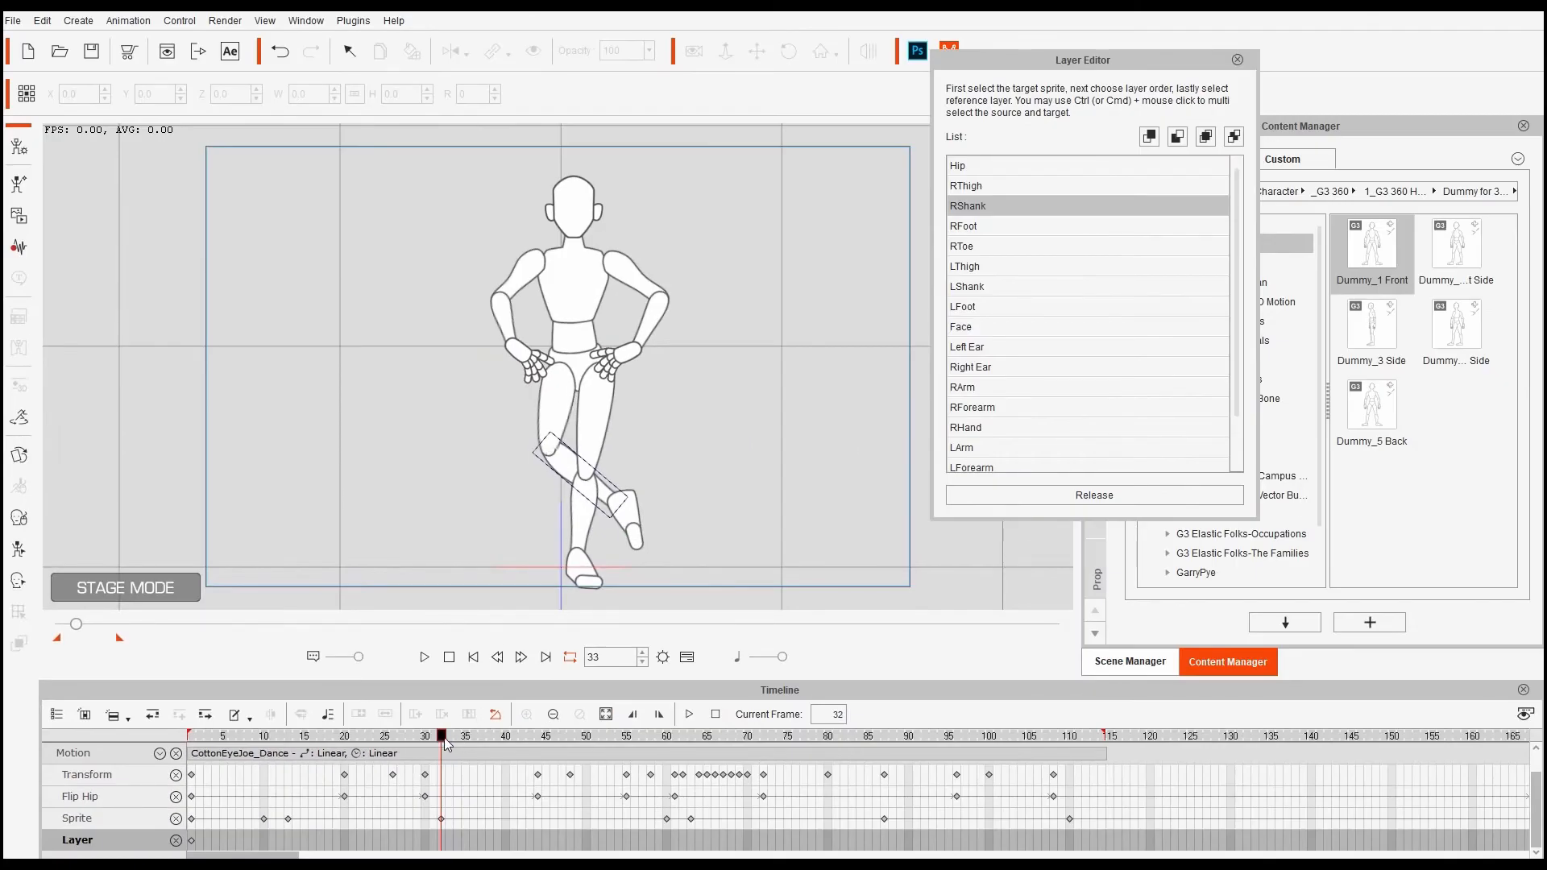
pyautogui.moveTo(445, 742); pyautogui.dragTo(401, 766)
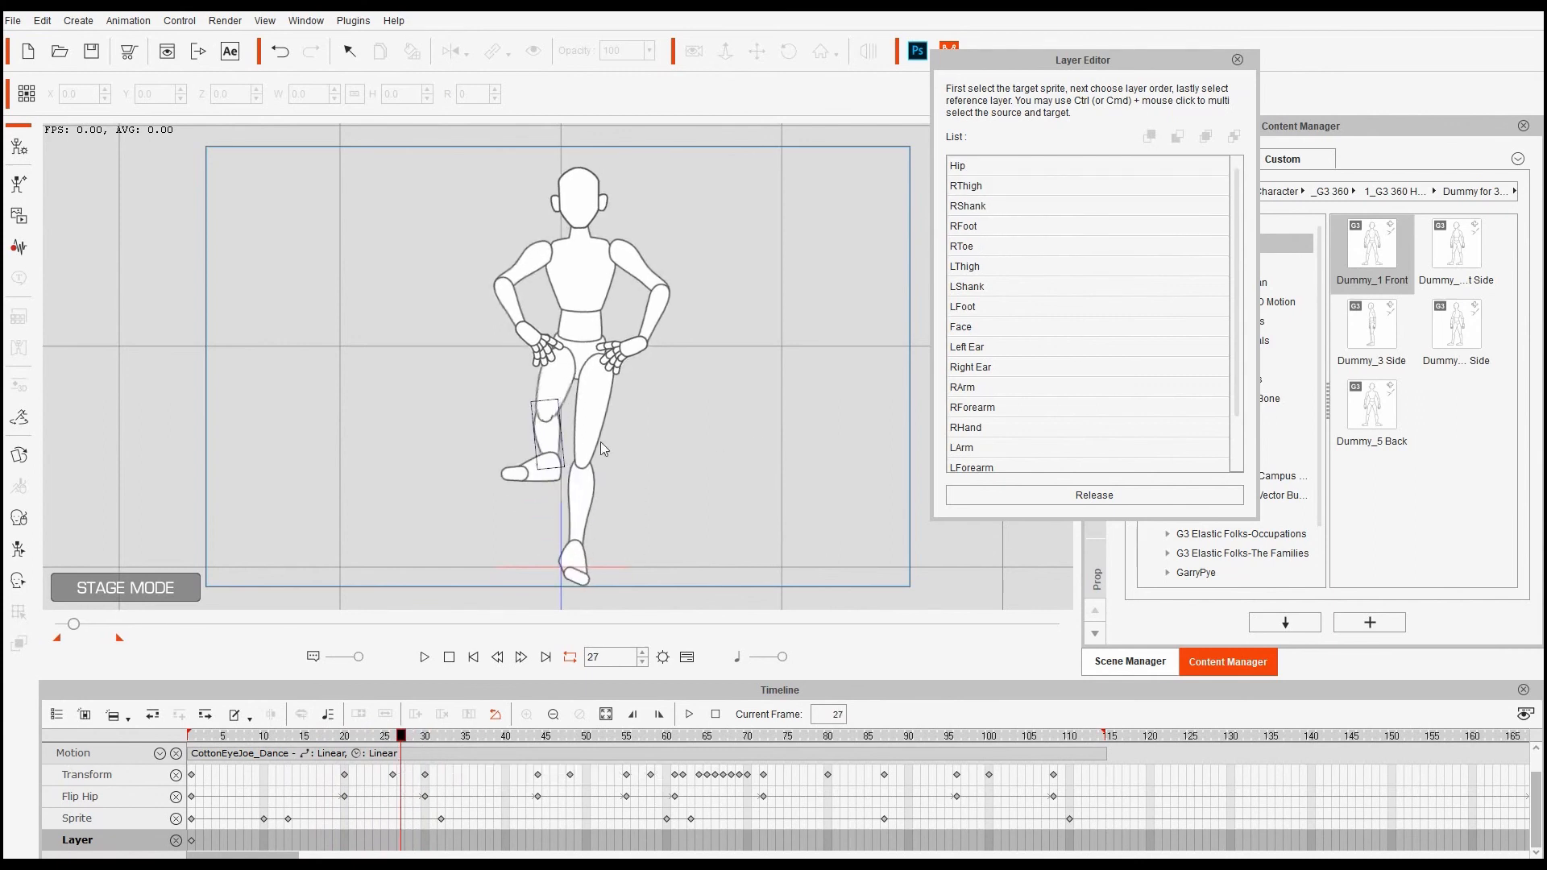
pyautogui.click(550, 445)
pyautogui.click(1146, 140)
pyautogui.click(601, 405)
pyautogui.click(548, 437)
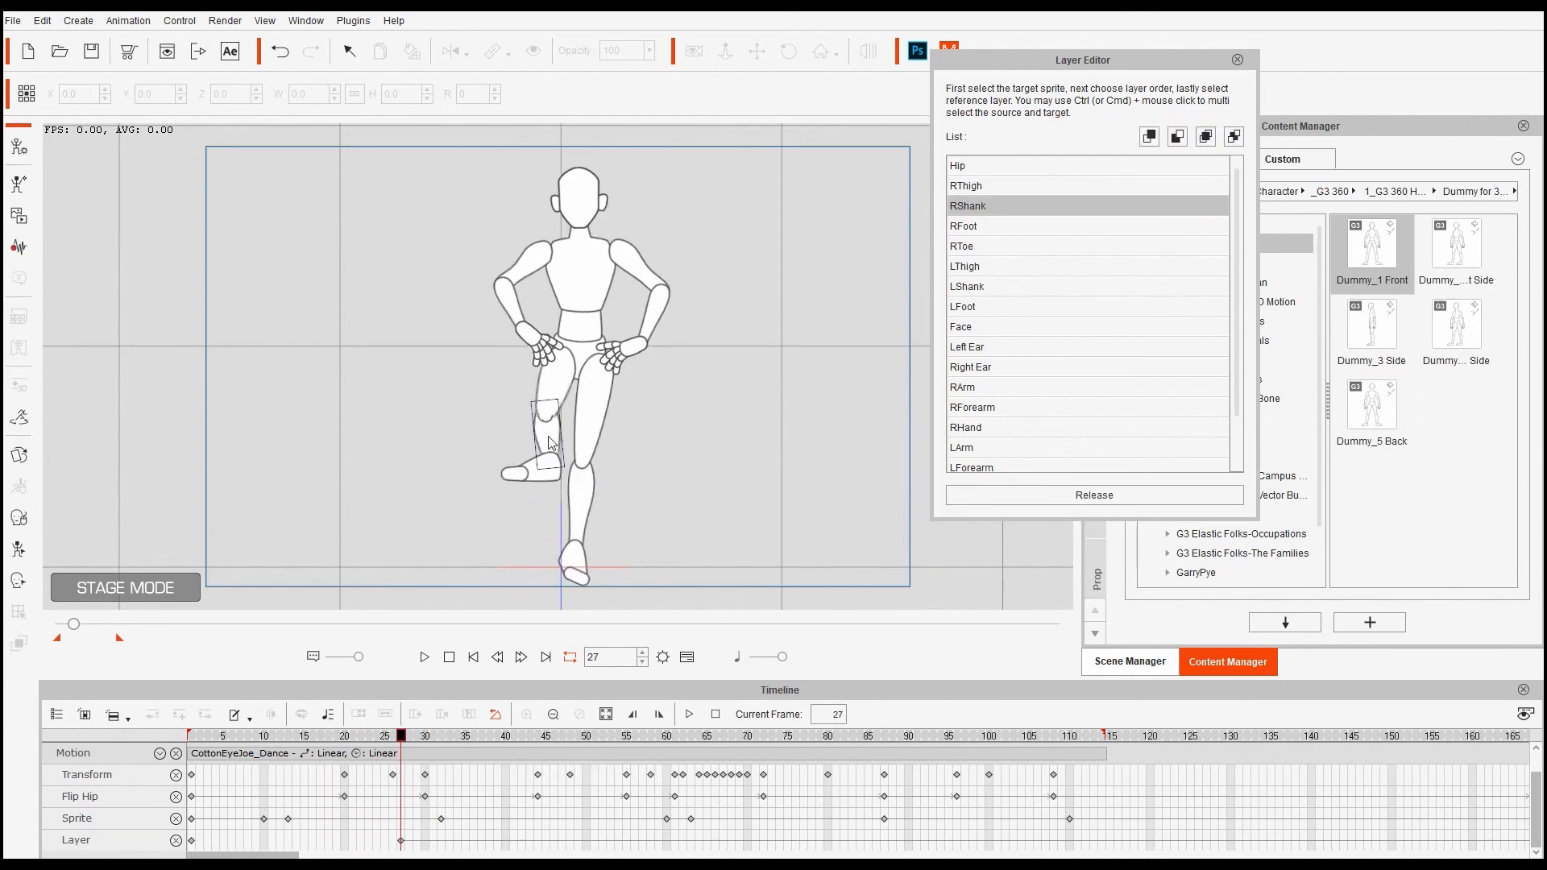
pyautogui.click(1147, 142)
pyautogui.click(567, 441)
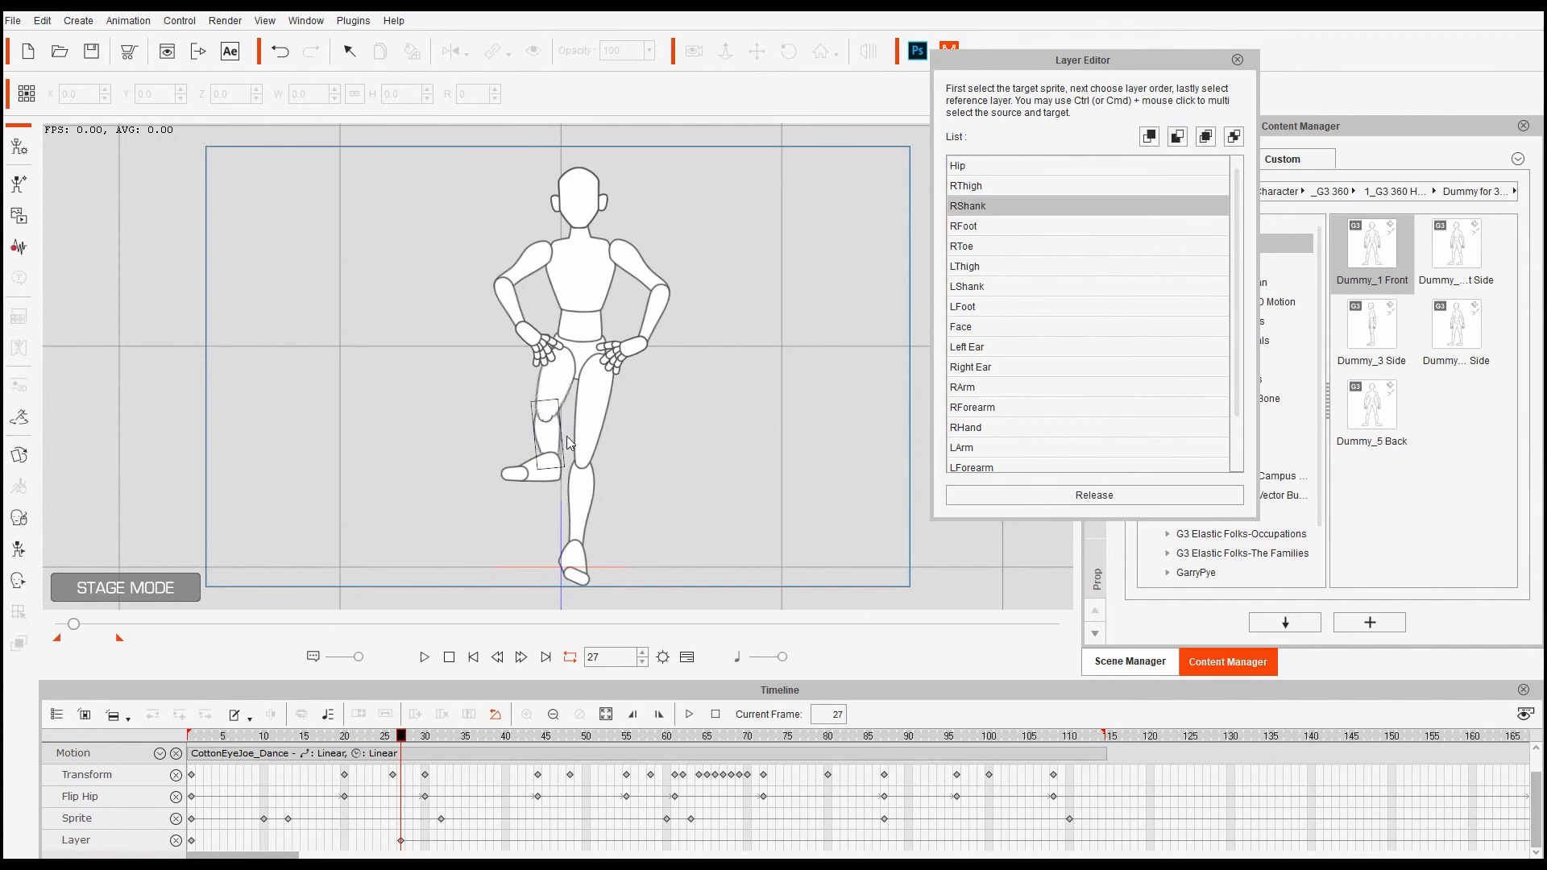
pyautogui.click(1153, 137)
# - Bring the right foot to the front, using the shank and foot as reference layers
pyautogui.click(578, 557)
pyautogui.click(538, 469)
pyautogui.click(1147, 137)
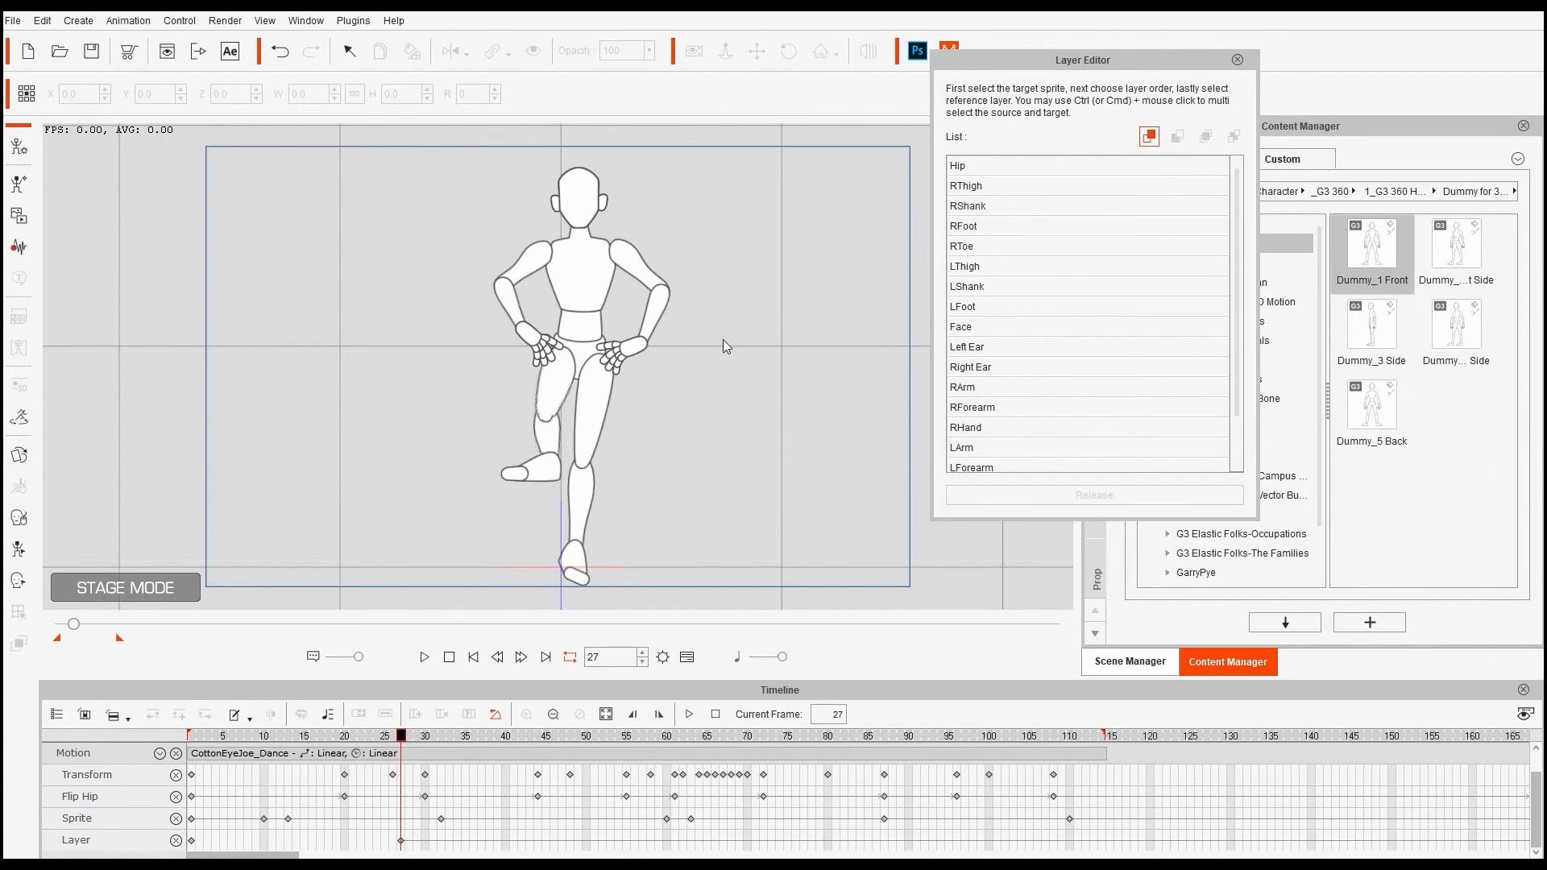
pyautogui.click(583, 477)
pyautogui.click(542, 470)
pyautogui.click(1150, 138)
pyautogui.click(579, 494)
pyautogui.click(553, 477)
pyautogui.click(1151, 138)
pyautogui.click(583, 554)
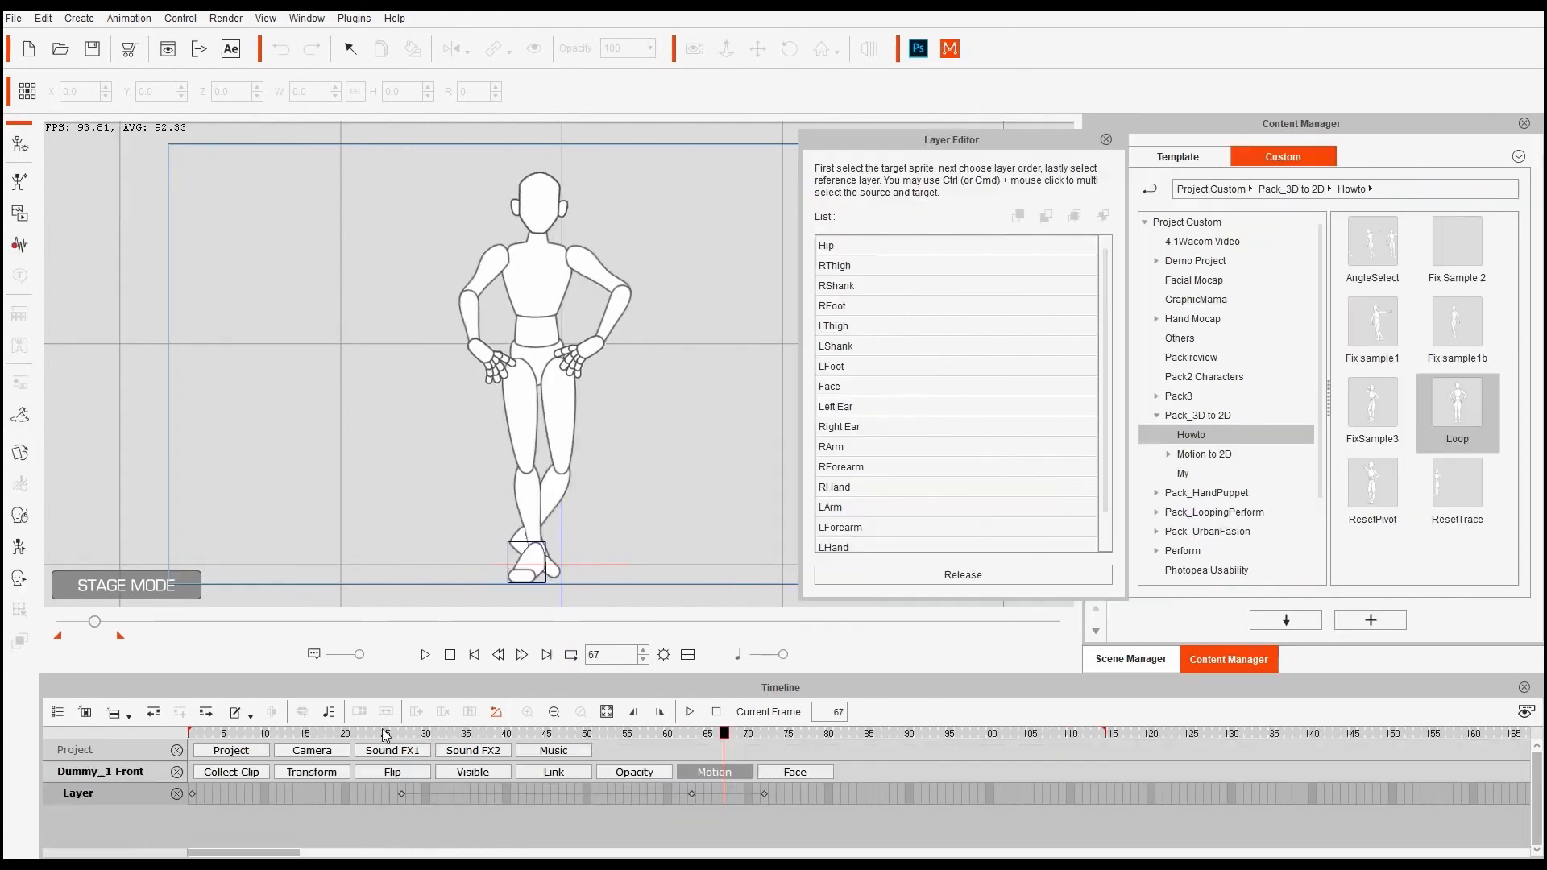
# - Select the layer key at frame 27, then play back the Change Pose_F dummy scene
pyautogui.moveTo(380, 735); pyautogui.dragTo(433, 767)
pyautogui.click(400, 794)
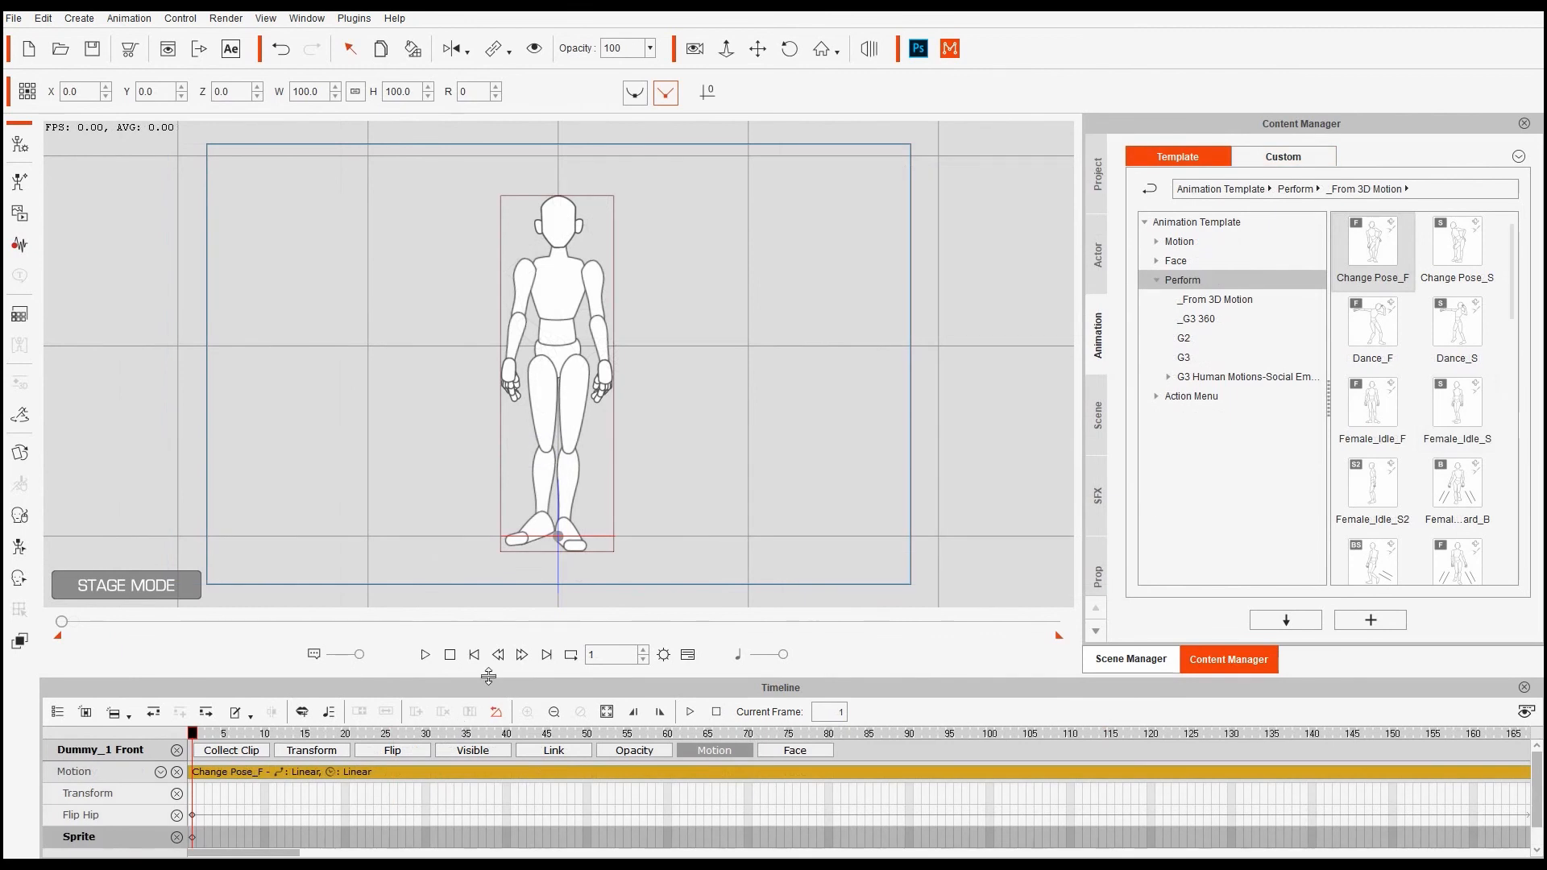
pyautogui.click(430, 656)
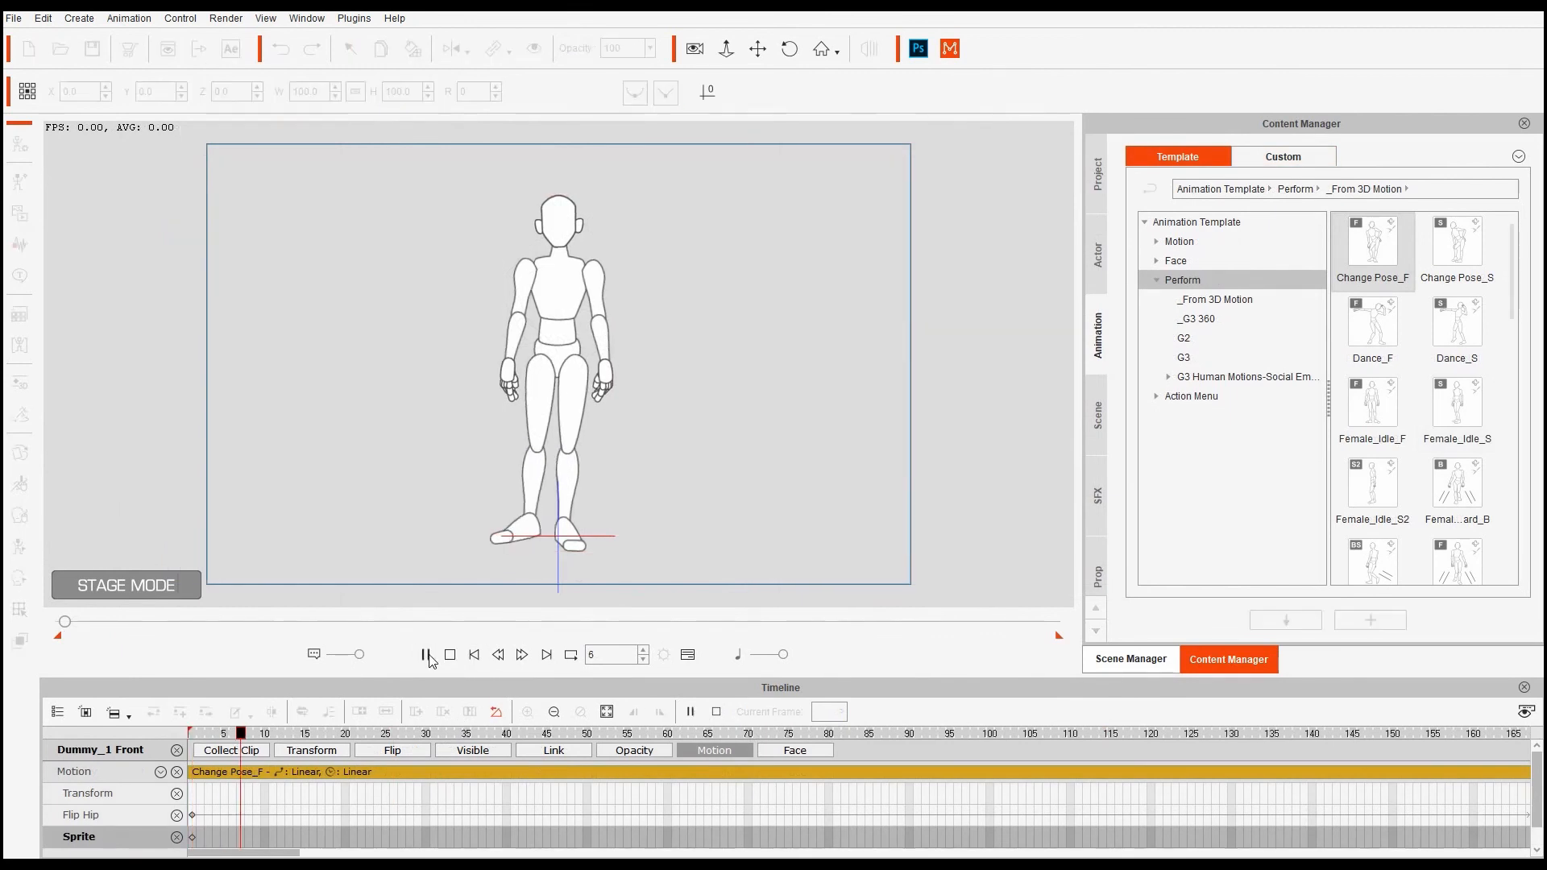